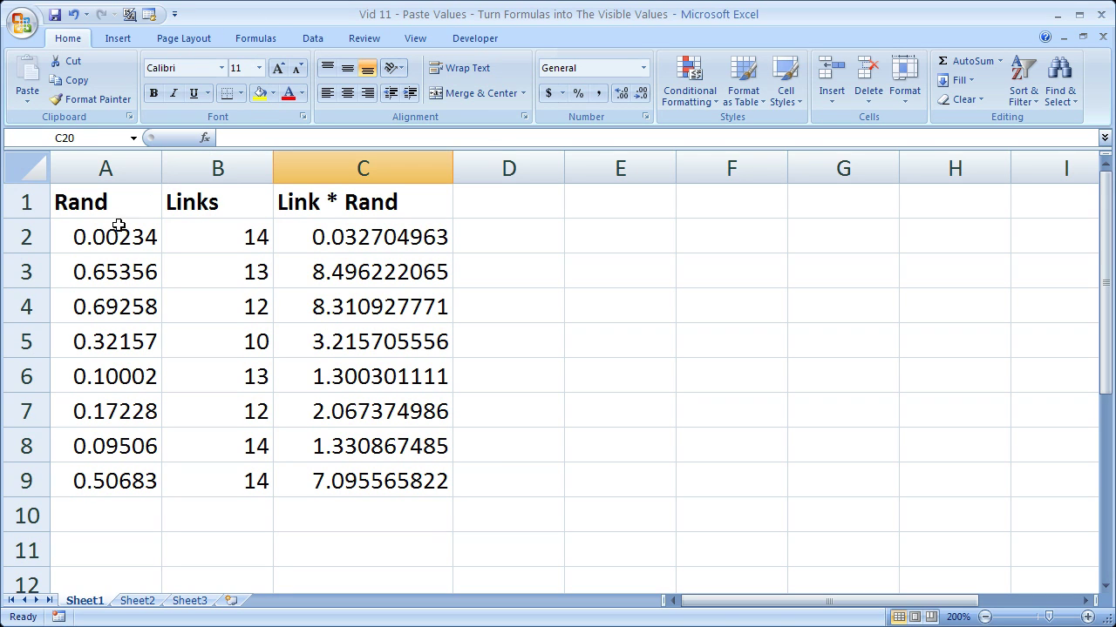
Highlight the Rand cells A2:A9 and recalculate the sheet by confirming an empty entry in cell E2
left_click_drag(110, 234, 111, 469)
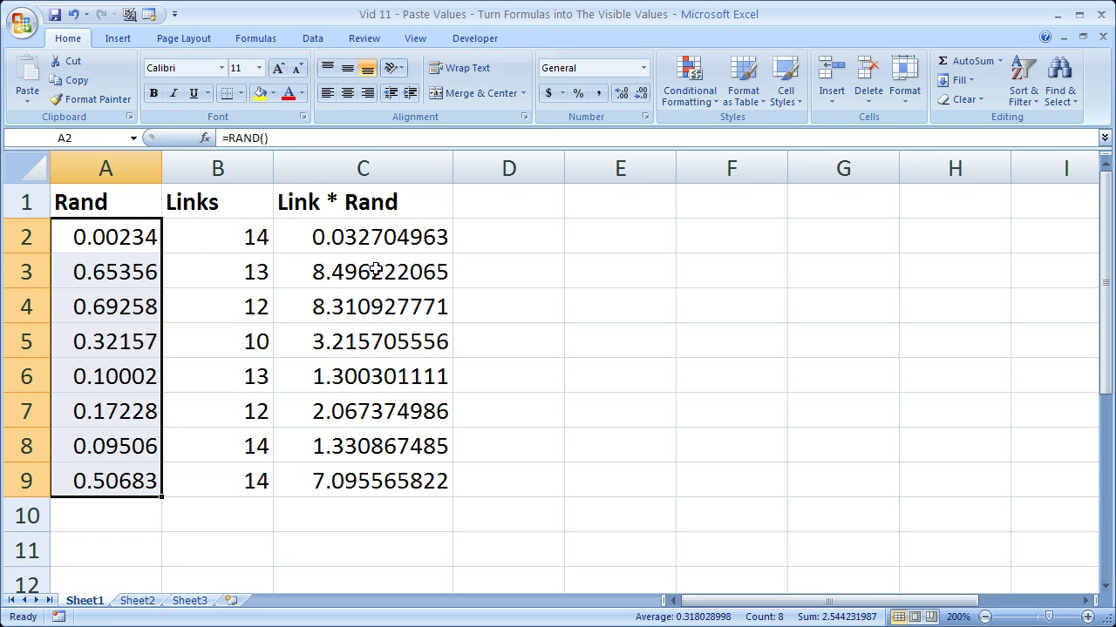
double_click(586, 240)
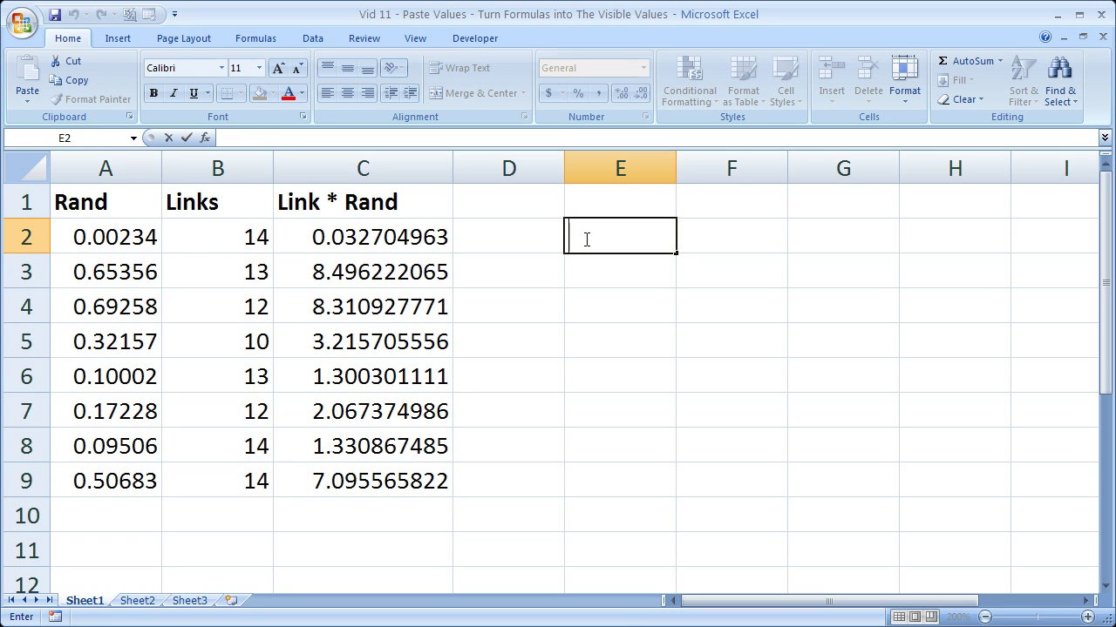
key("Return")
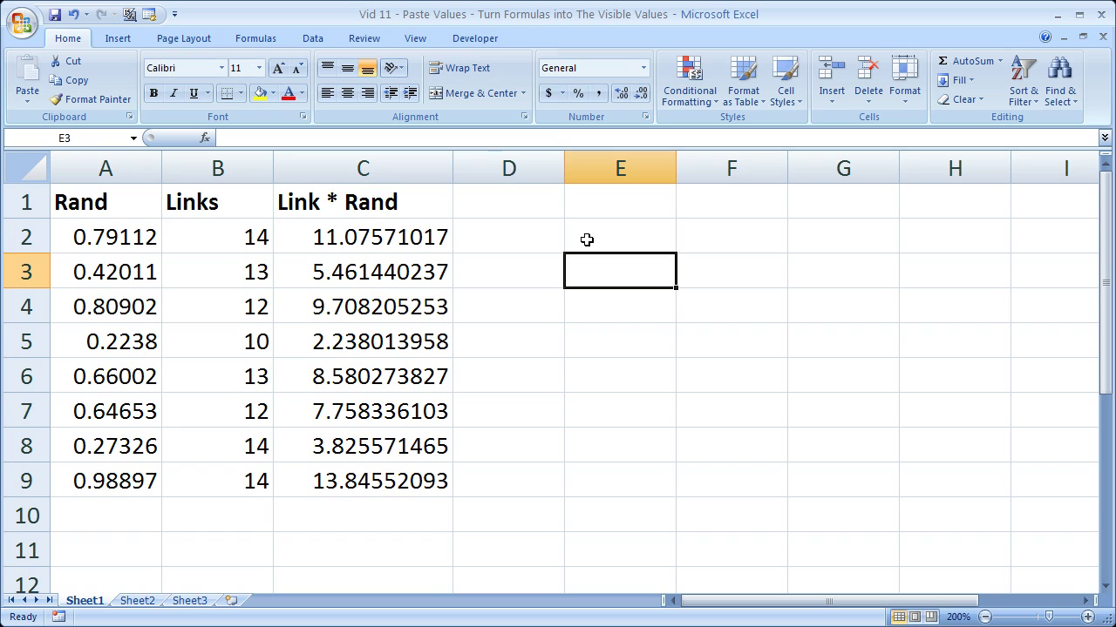
left_click_drag(133, 239, 136, 476)
Examine the formulas in B2 and C2 on Sheet1 and the linked source data on Sheet2
left_click(228, 242)
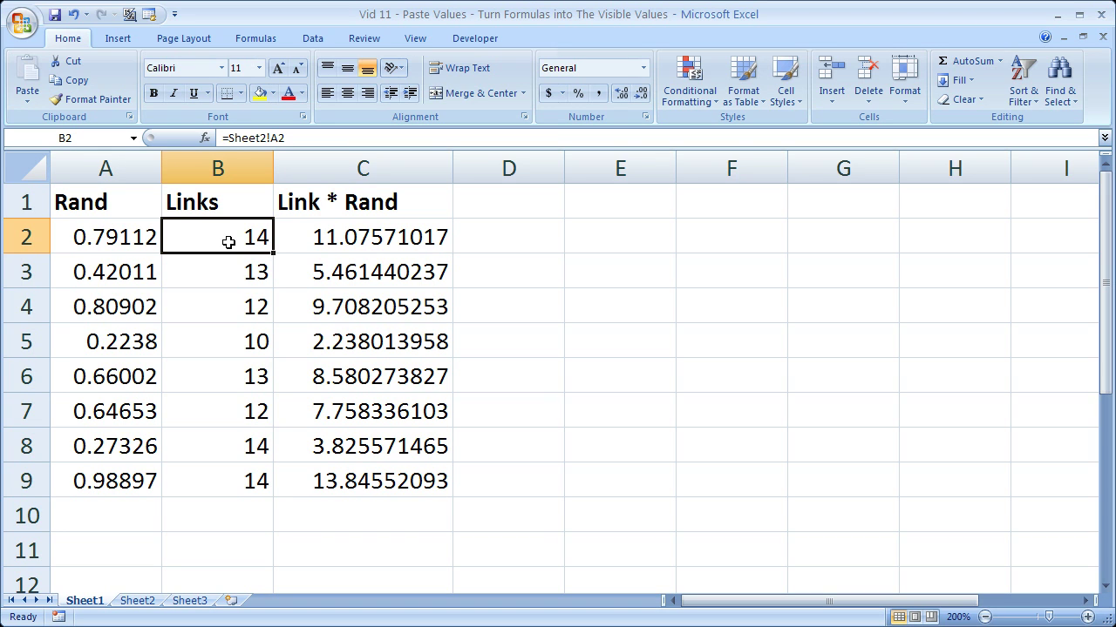
left_click(137, 600)
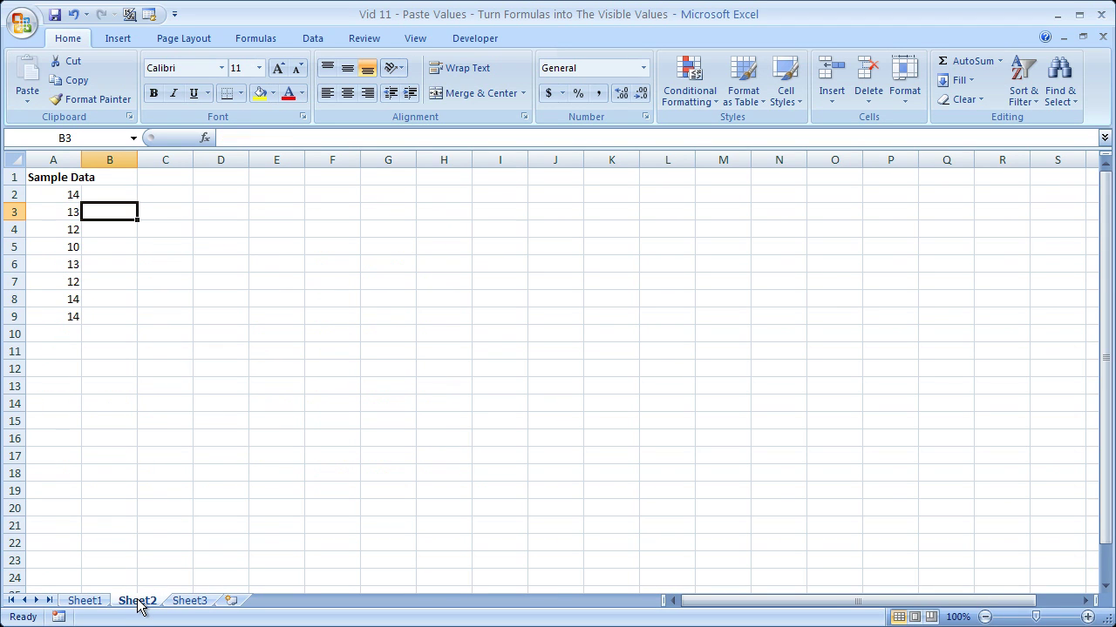
left_click(92, 602)
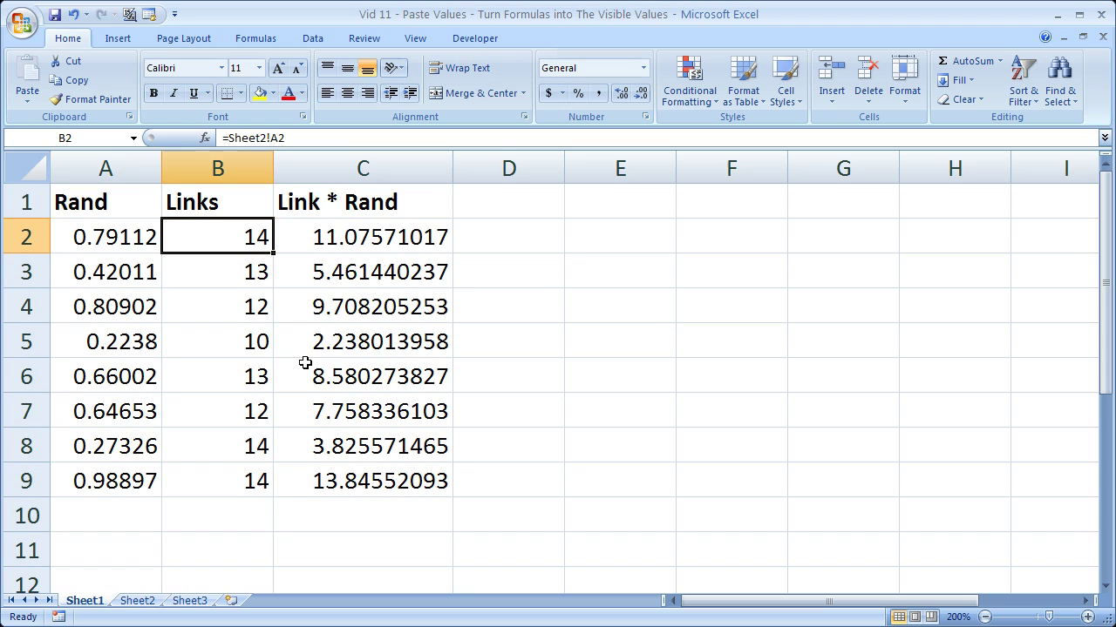
left_click(380, 233)
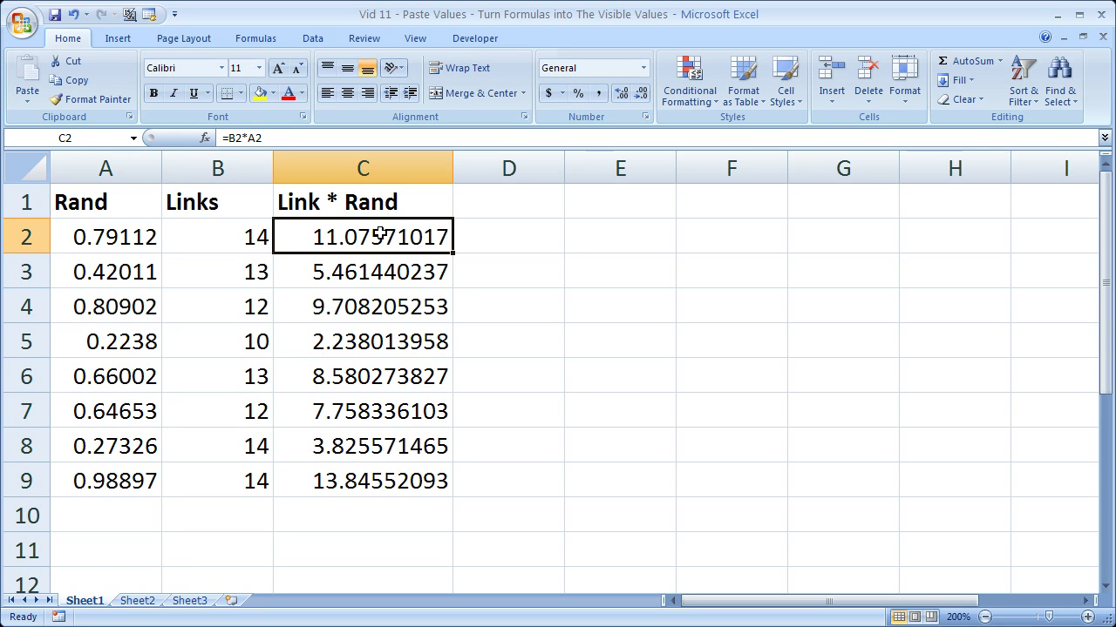
double_click(380, 234)
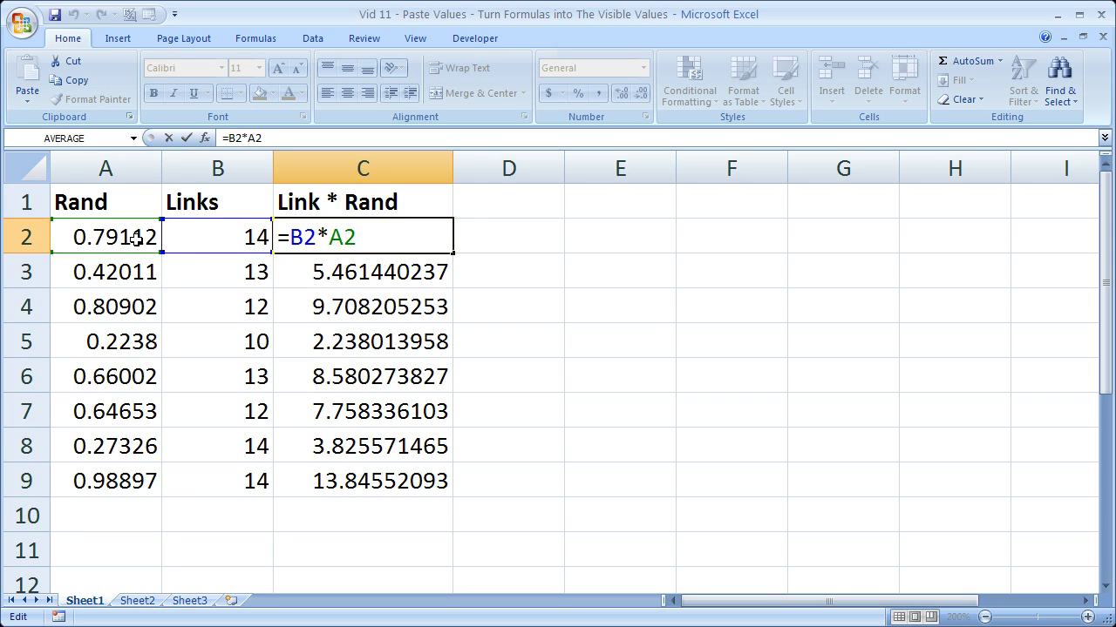
key("Return")
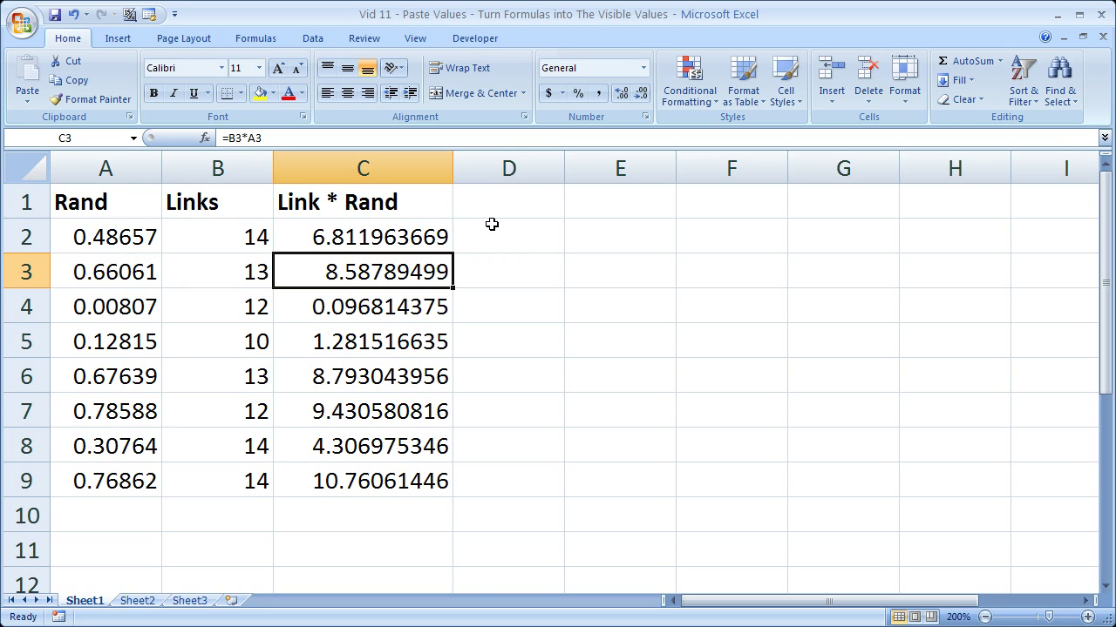
Review the formula block A2:C9 and recalculate the sheet's random numbers
left_click(136, 244)
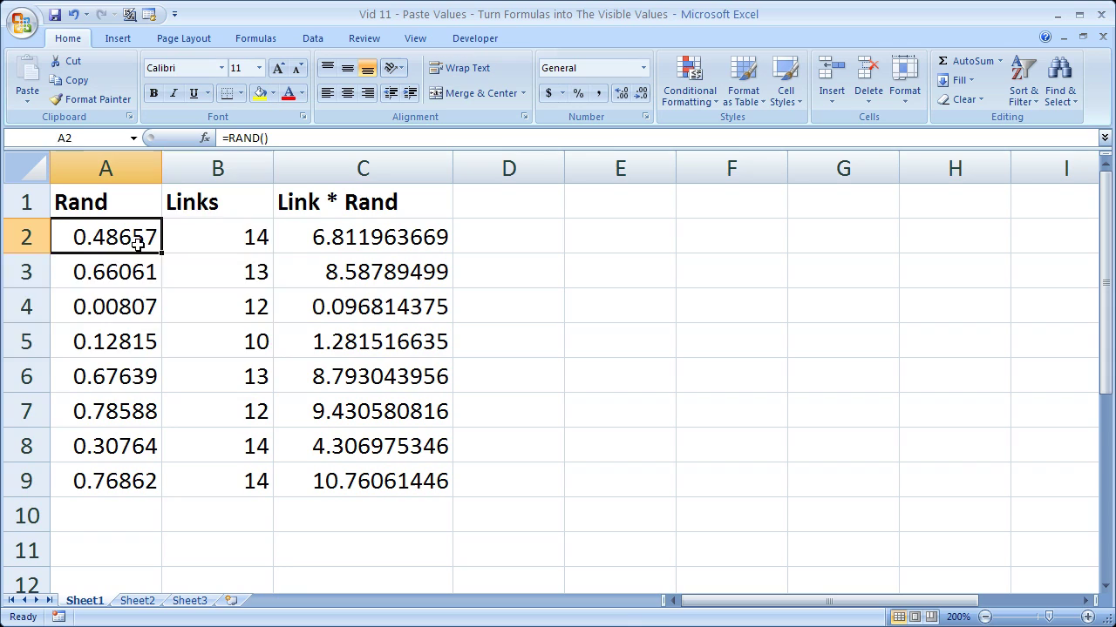
left_click_drag(137, 244, 321, 463)
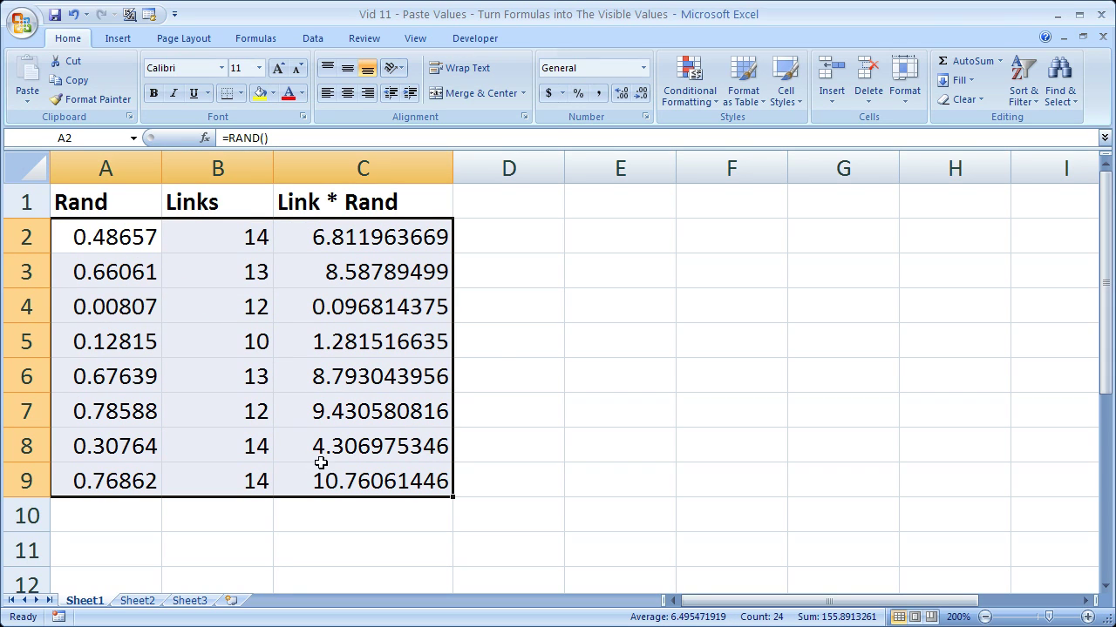
left_click(508, 275)
left_click(115, 244)
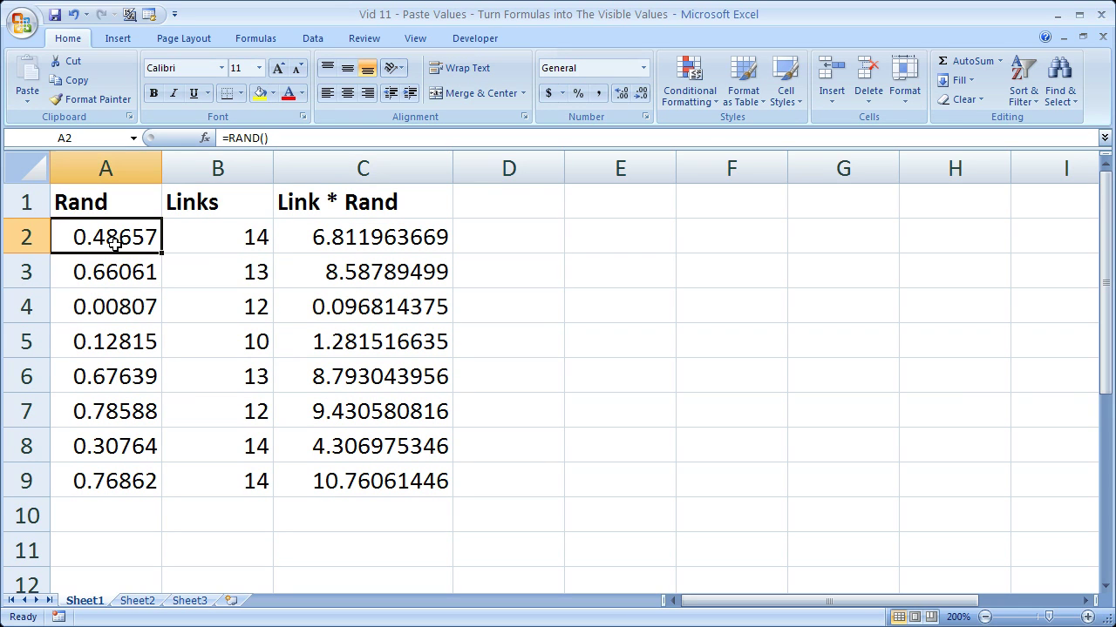
key("F9")
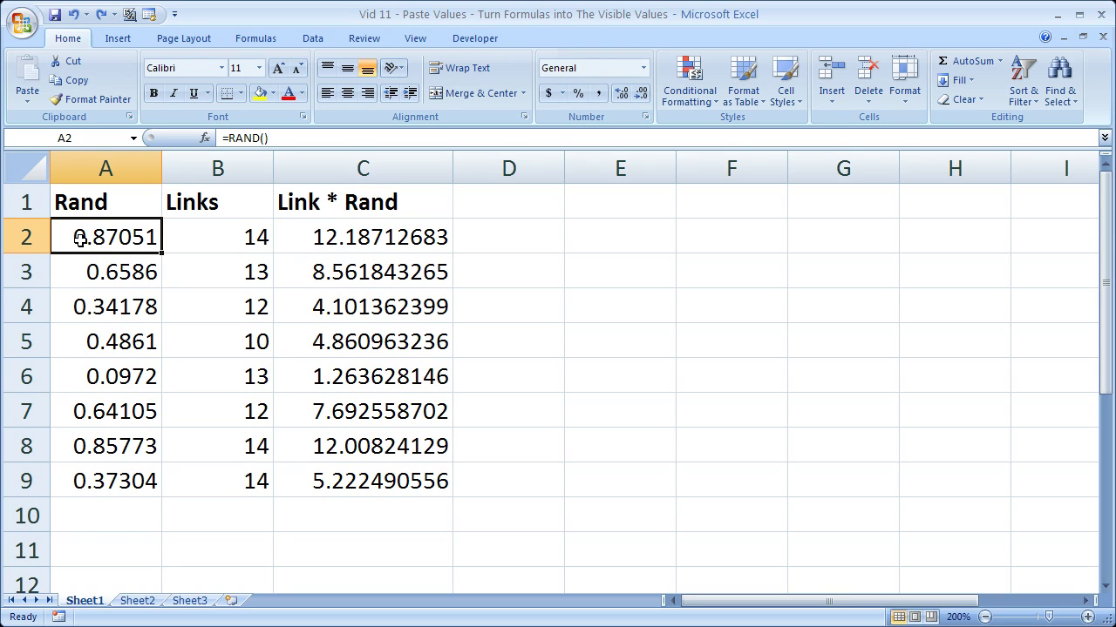
Copy A2:C9 and use Paste Special with Values to replace the formulas in place
key("ctrl+shift+End")
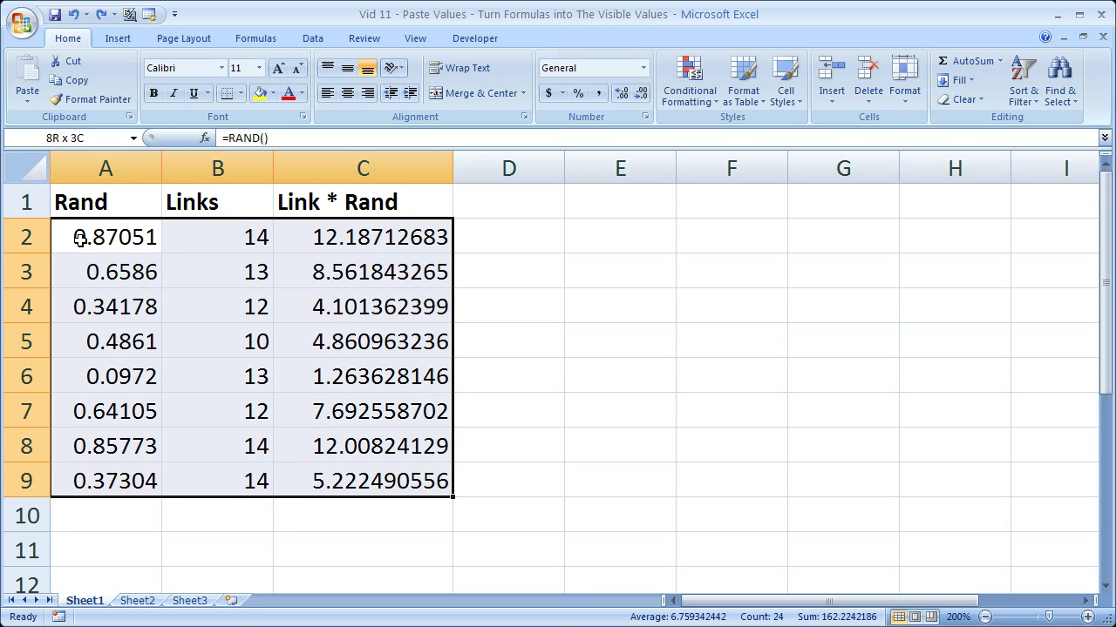
key("ctrl+c")
key("alt")
key("e")
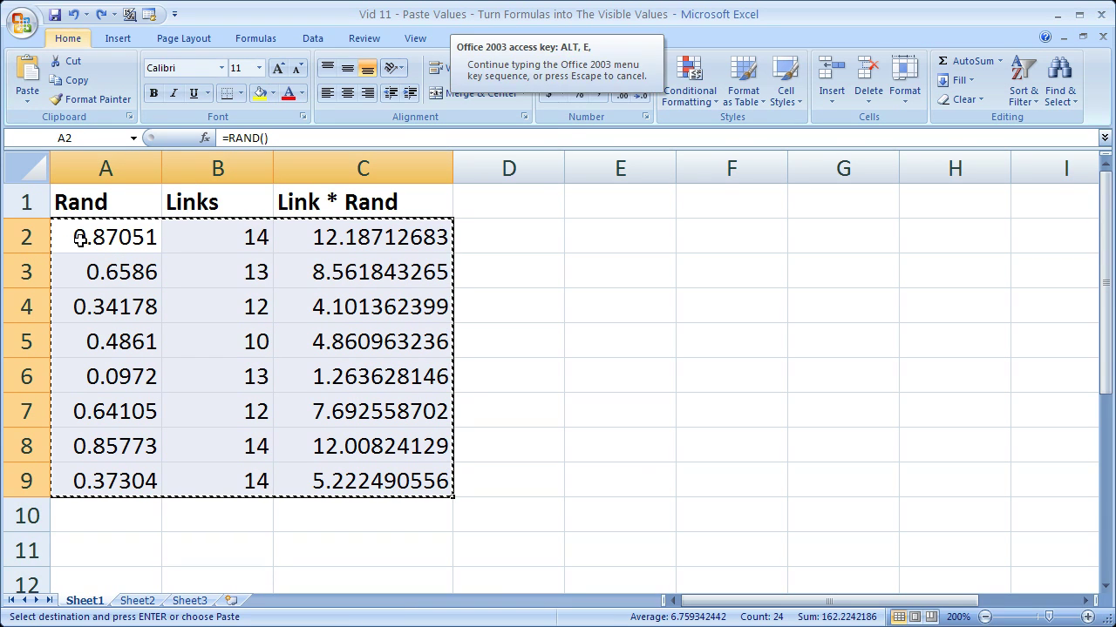
key("s")
key("v")
key("Return")
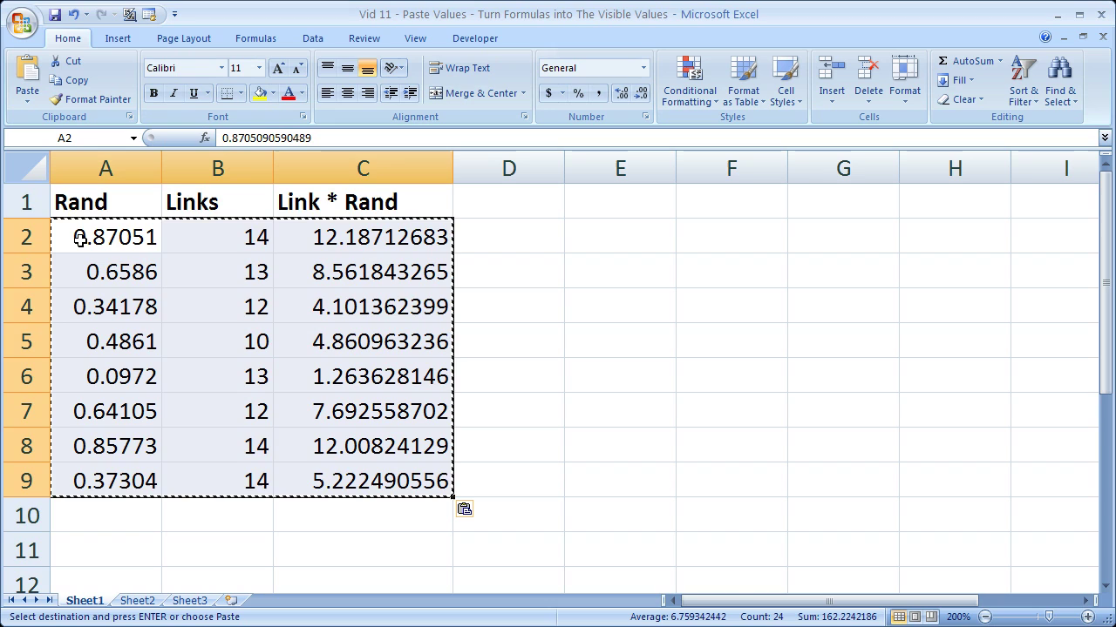
Examine the pasted contents of A2:C3, clear the copy marquee, and recalculate by confirming an empty entry in E3
left_click(79, 238)
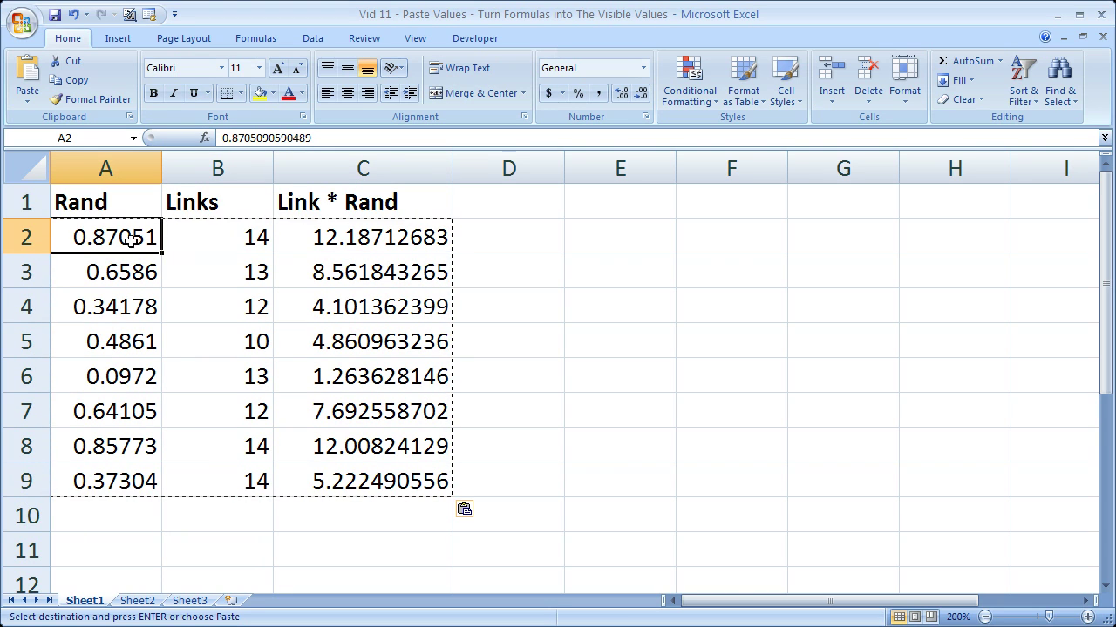
left_click(203, 233)
left_click(347, 229)
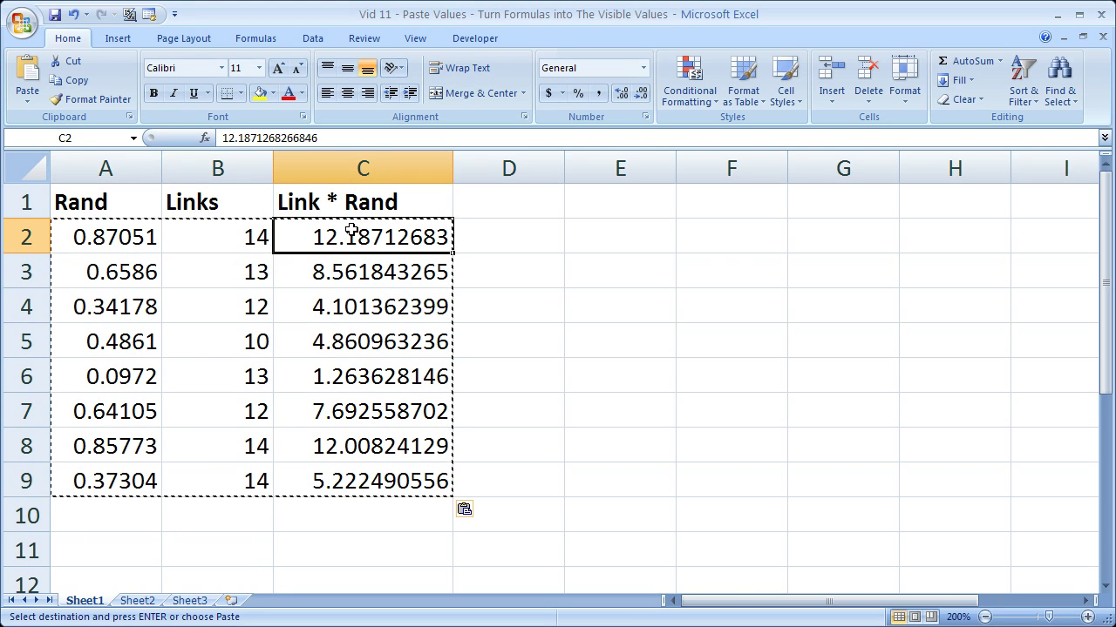
left_click(346, 277)
left_click(225, 269)
left_click(123, 277)
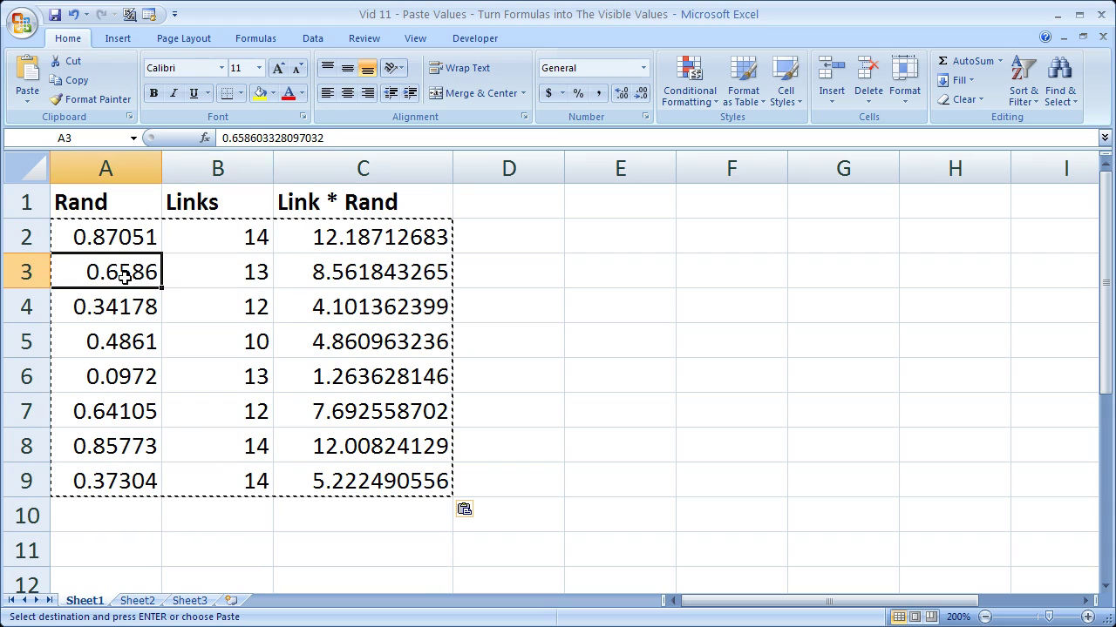
key("Escape")
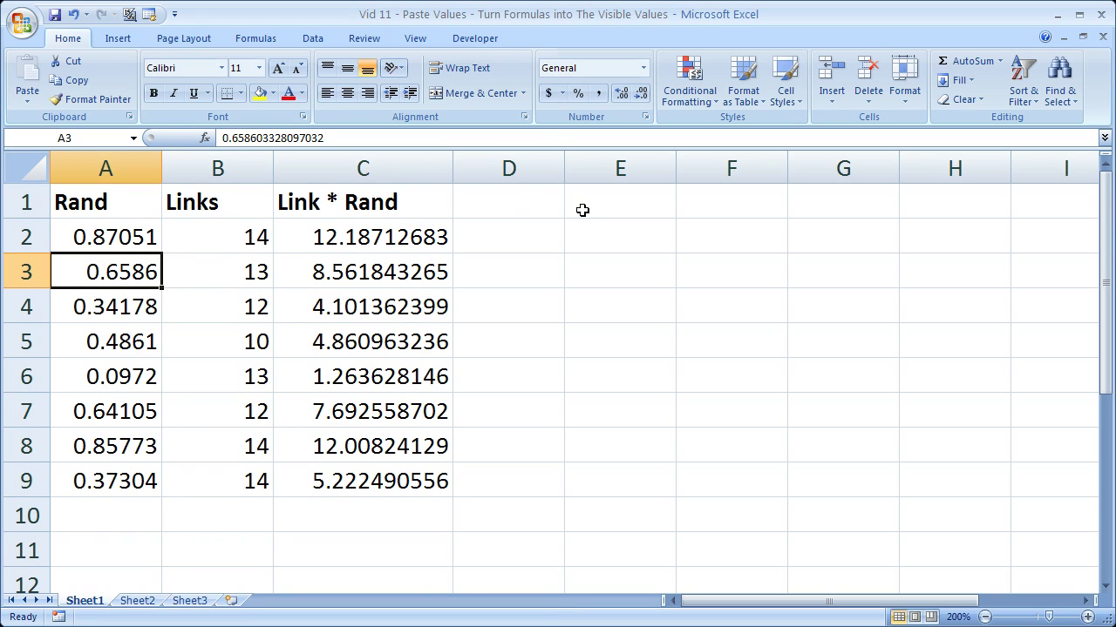
double_click(607, 279)
key("Return")
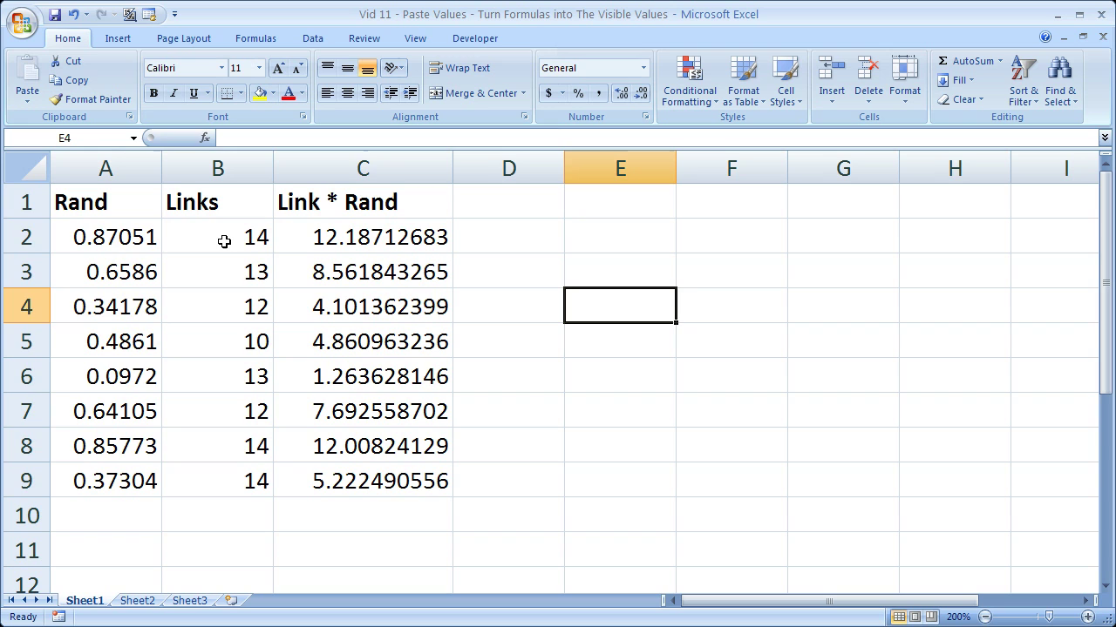
Undo the values-only paste over A2:C9, check the formulas in A2 and B2, and clear the copy marquee
key("ctrl+Home")
key("Down")
key("ctrl+shift+End")
key("ctrl+c")
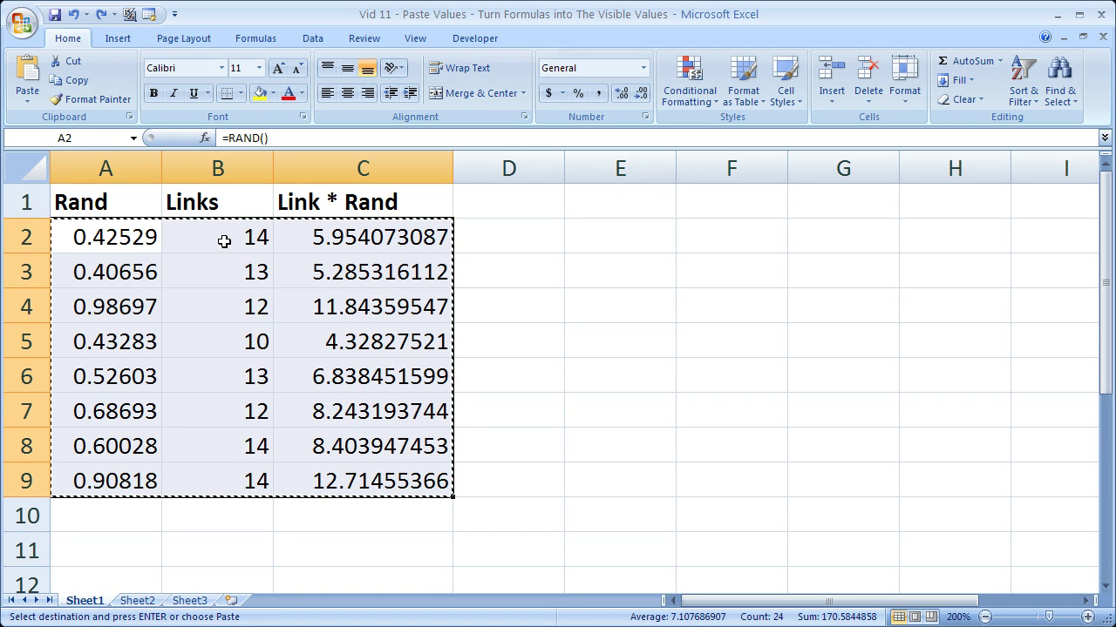
key("Right")
key("Right")
left_click(115, 235)
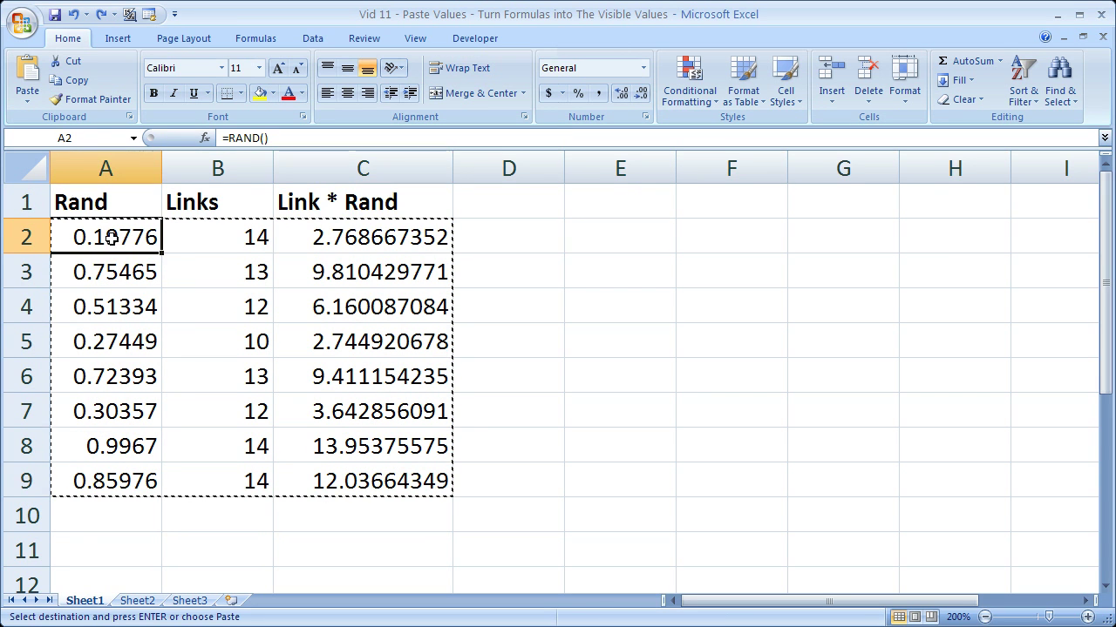
left_click(250, 242)
key("Escape")
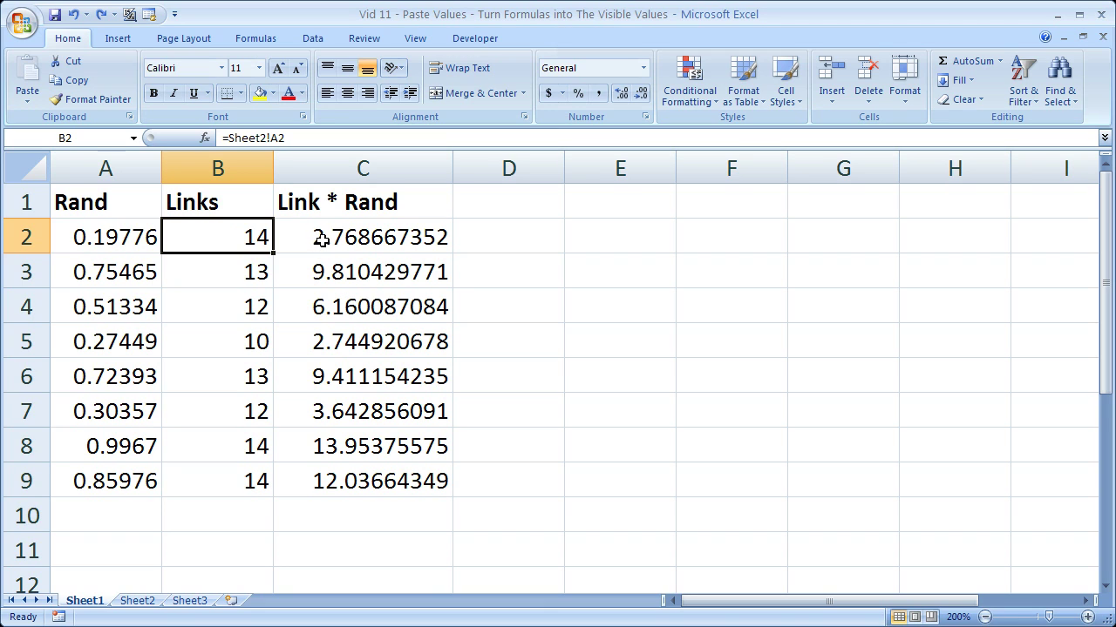
Copy the Link * Rand results in C2:C9 and paste them as Values only, starting at cell E2
left_click_drag(321, 237, 343, 482)
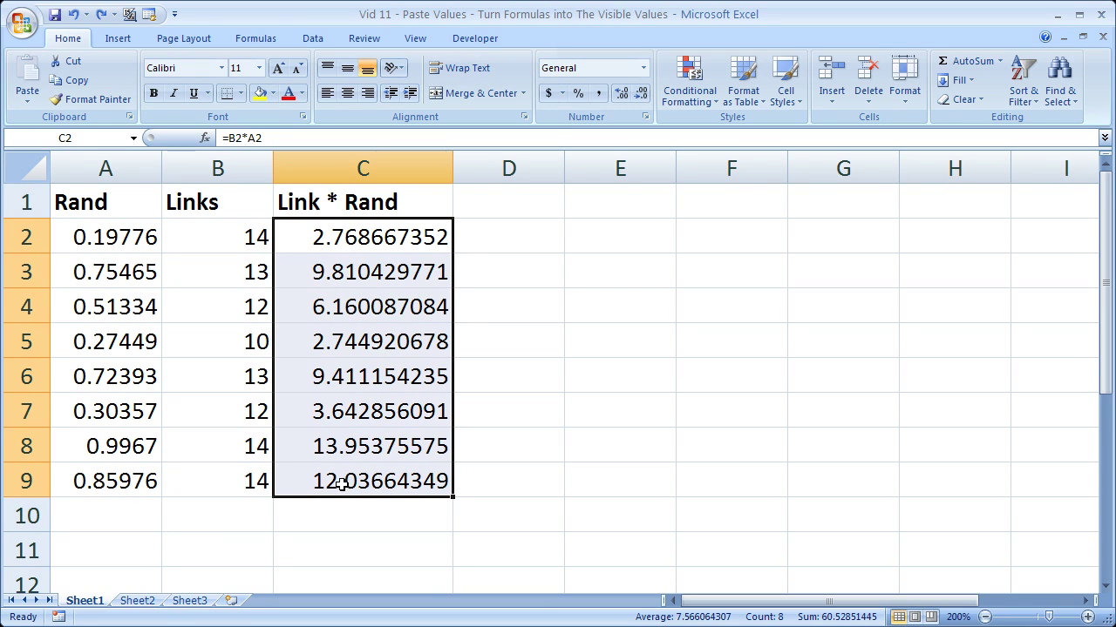
right_click(406, 302)
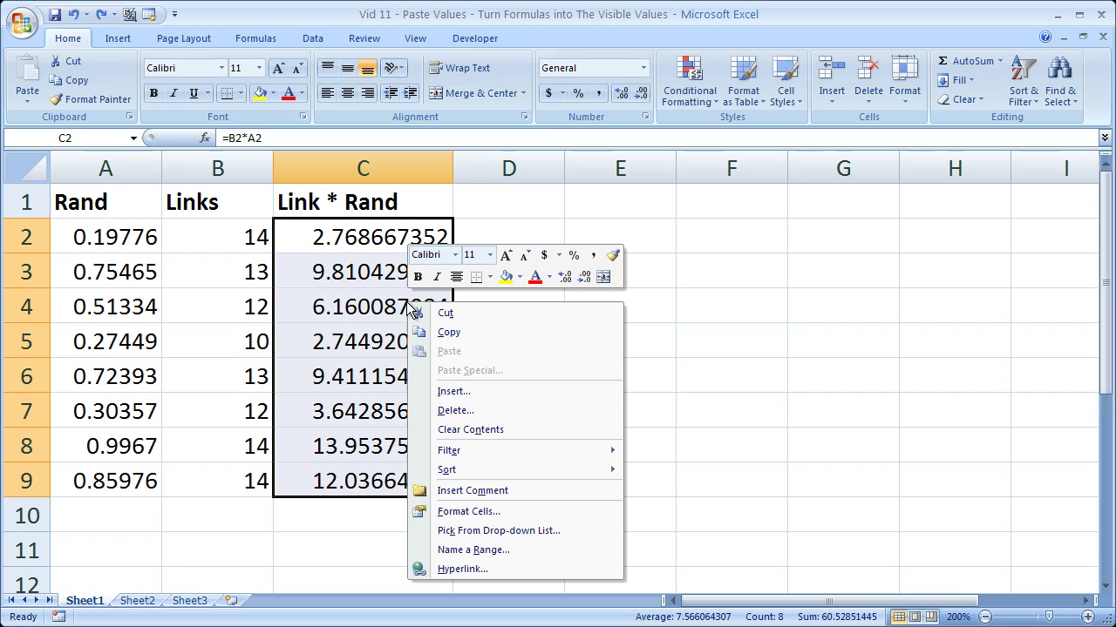
left_click(452, 332)
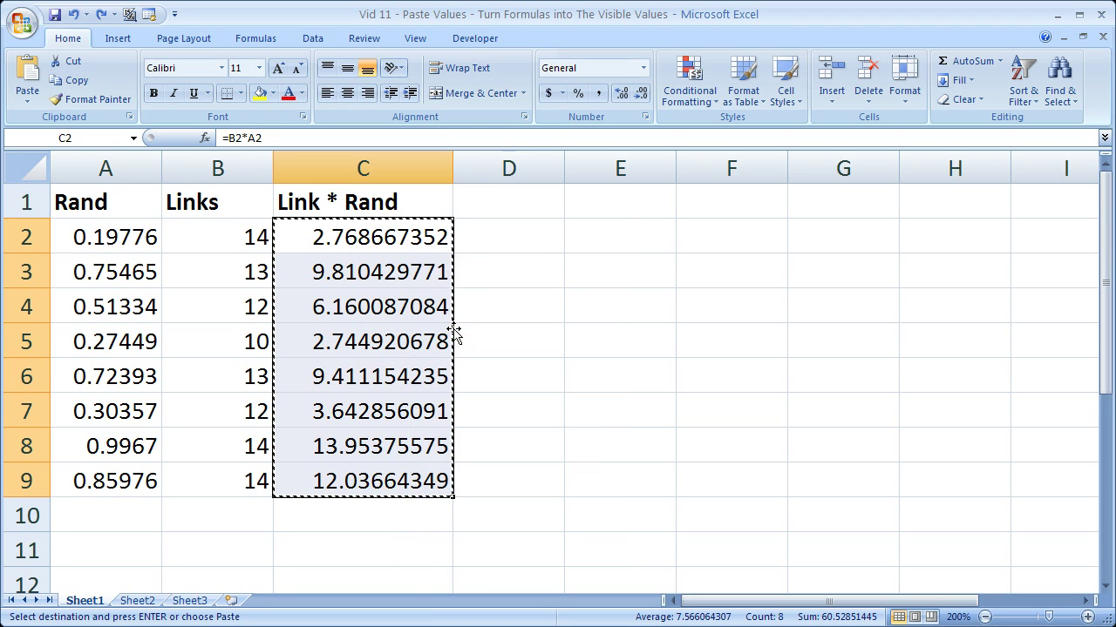
left_click(620, 230)
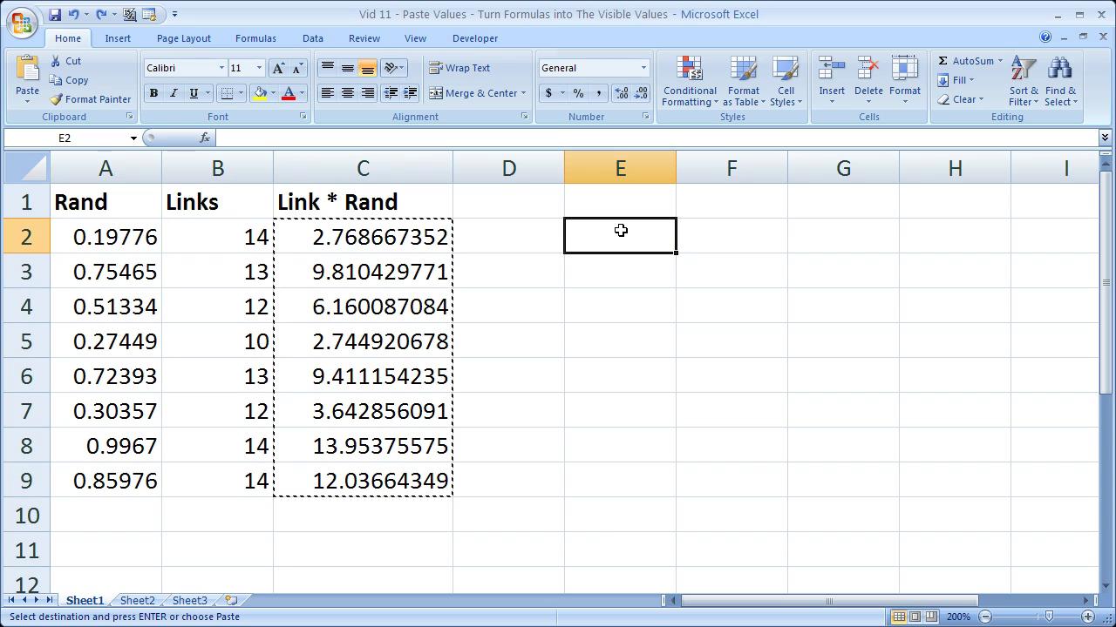
right_click(620, 230)
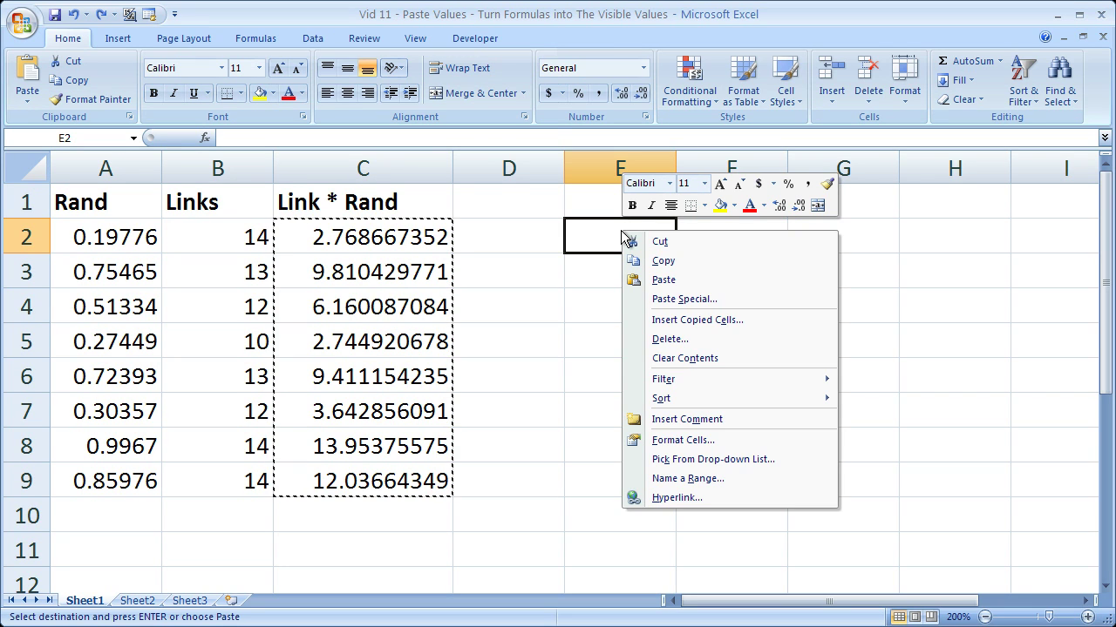
left_click(697, 300)
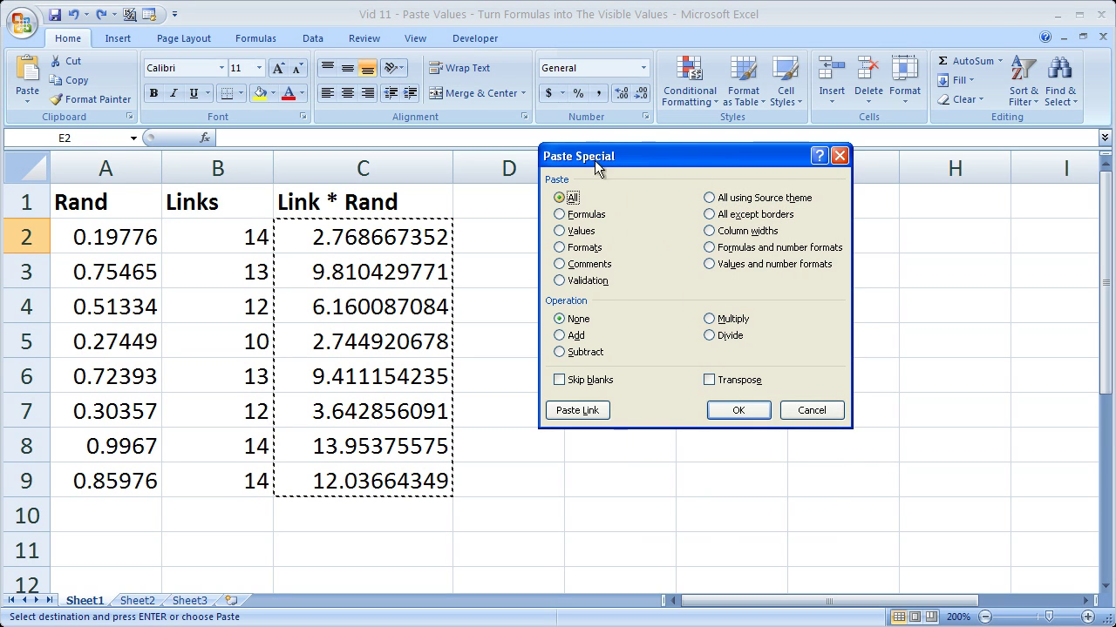
left_click(560, 232)
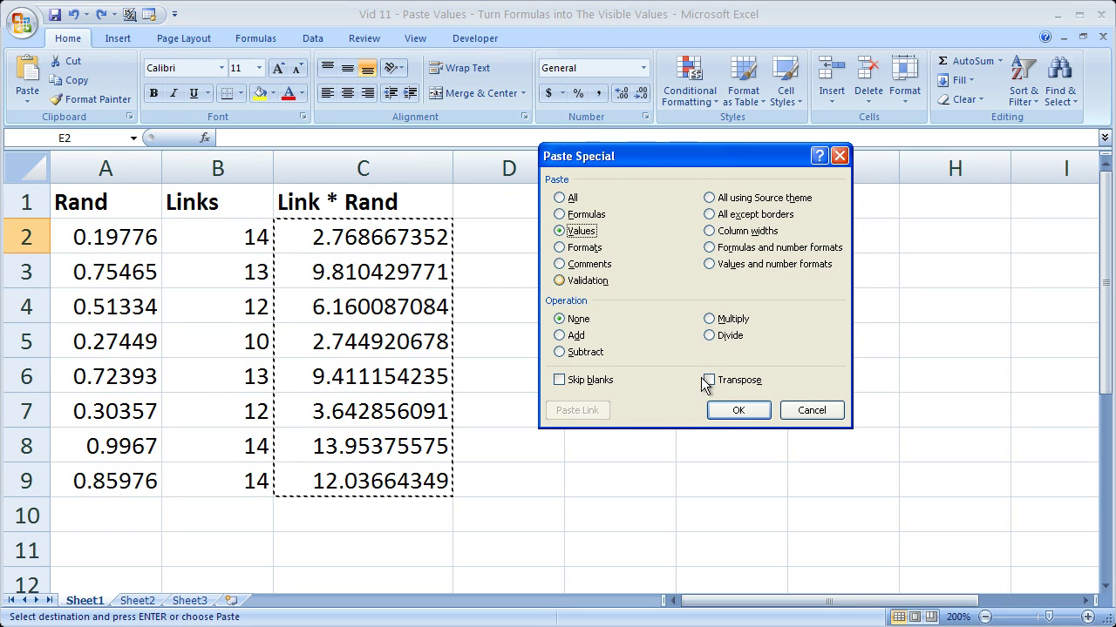
left_click(723, 409)
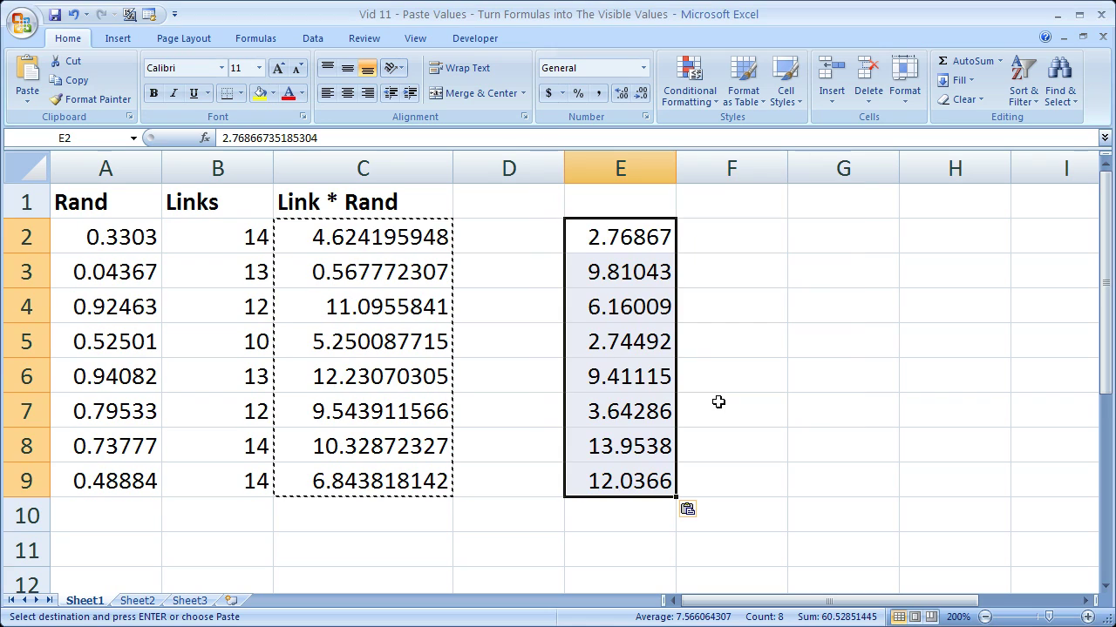
Examine the contents of each pasted cell from E2 down to E9, finishing at the empty cell F2
left_click(626, 237)
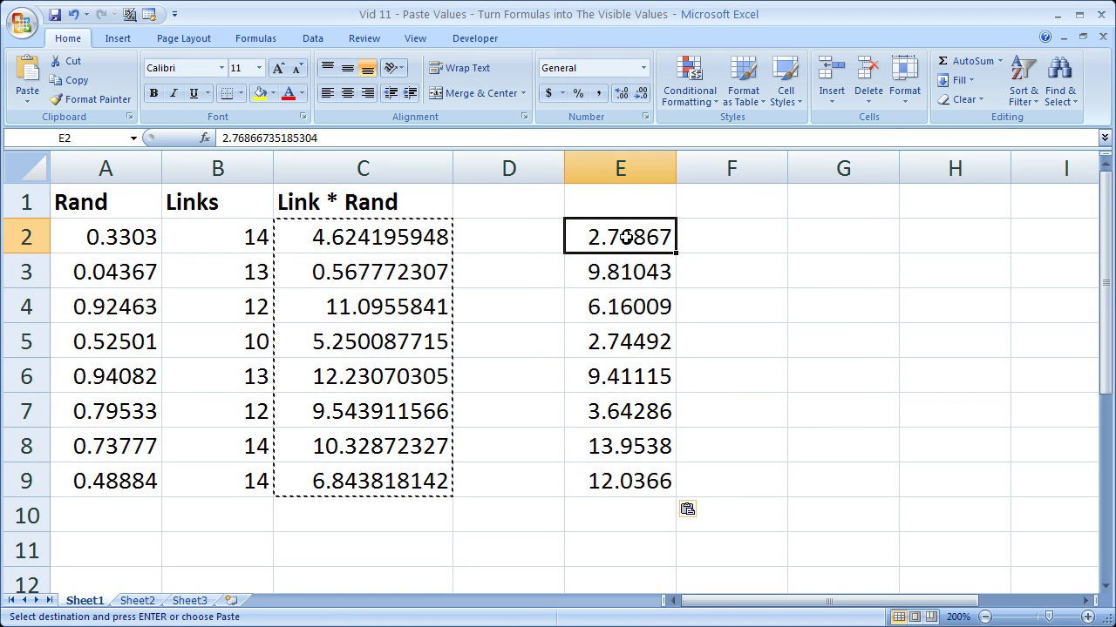
key("Down")
key("Down")
key("Down")
key("Down")
key("Down")
key("Down")
key("Down")
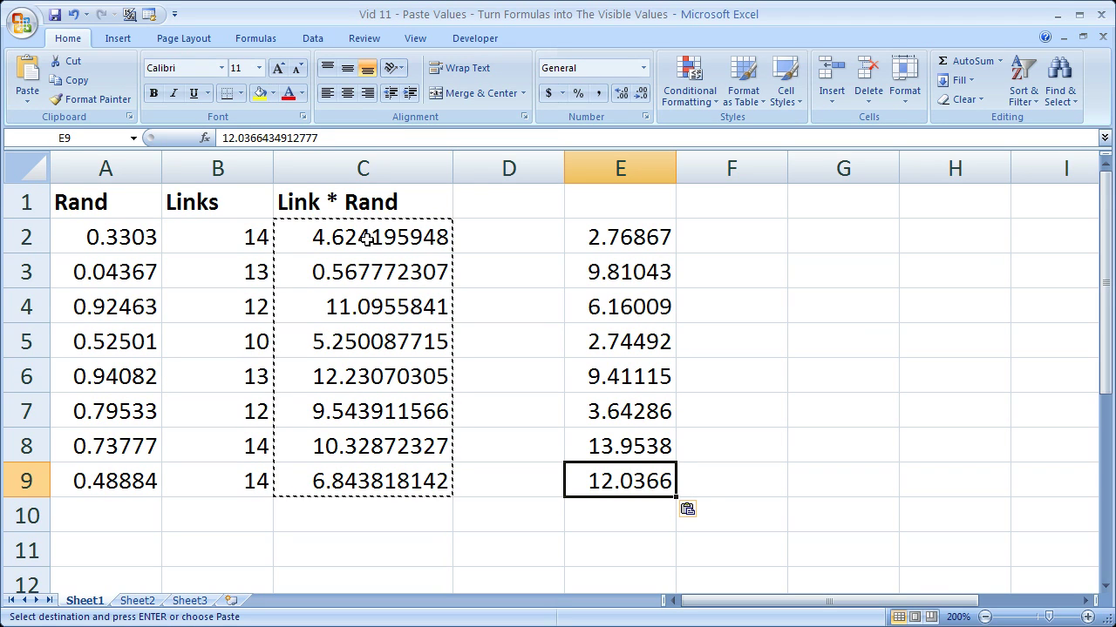
left_click(717, 238)
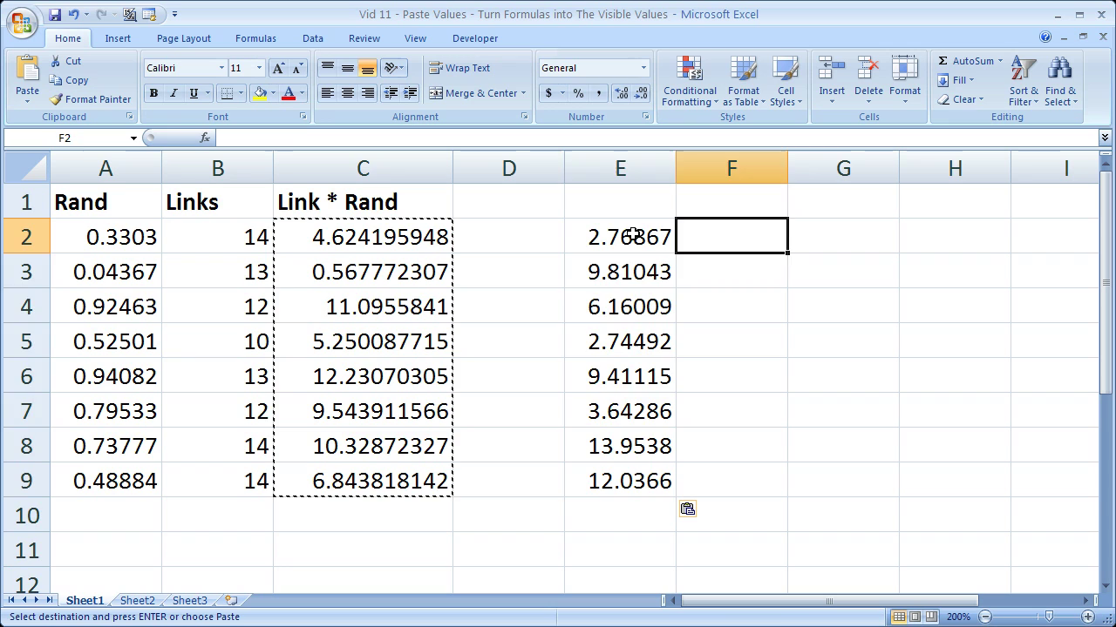
Clear the pasted values from E2:E9
left_click_drag(634, 235, 621, 478)
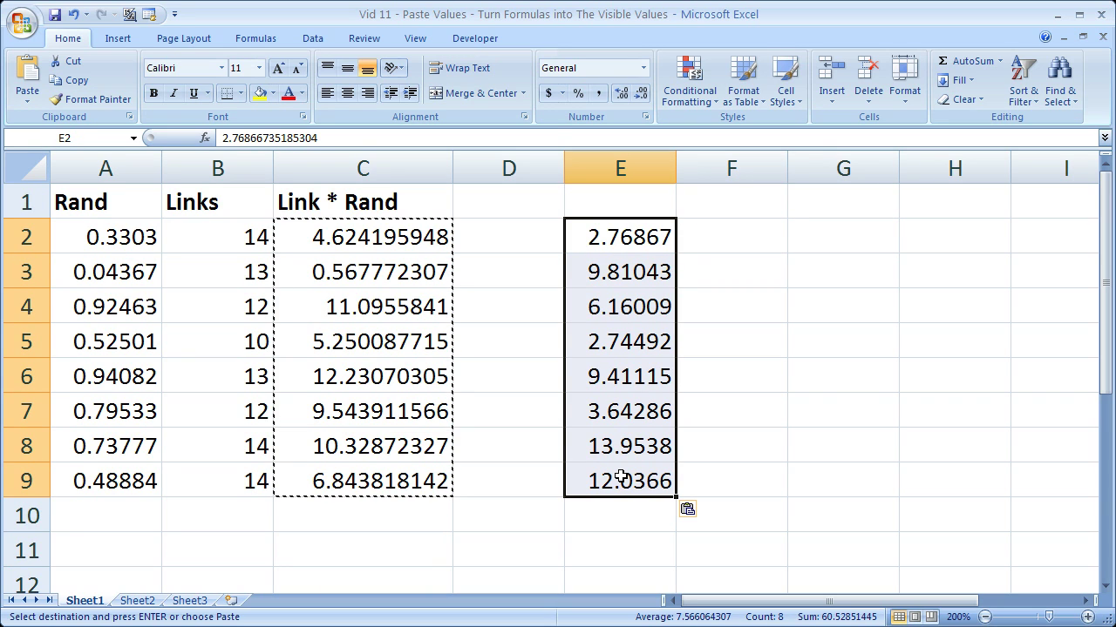
key("Delete")
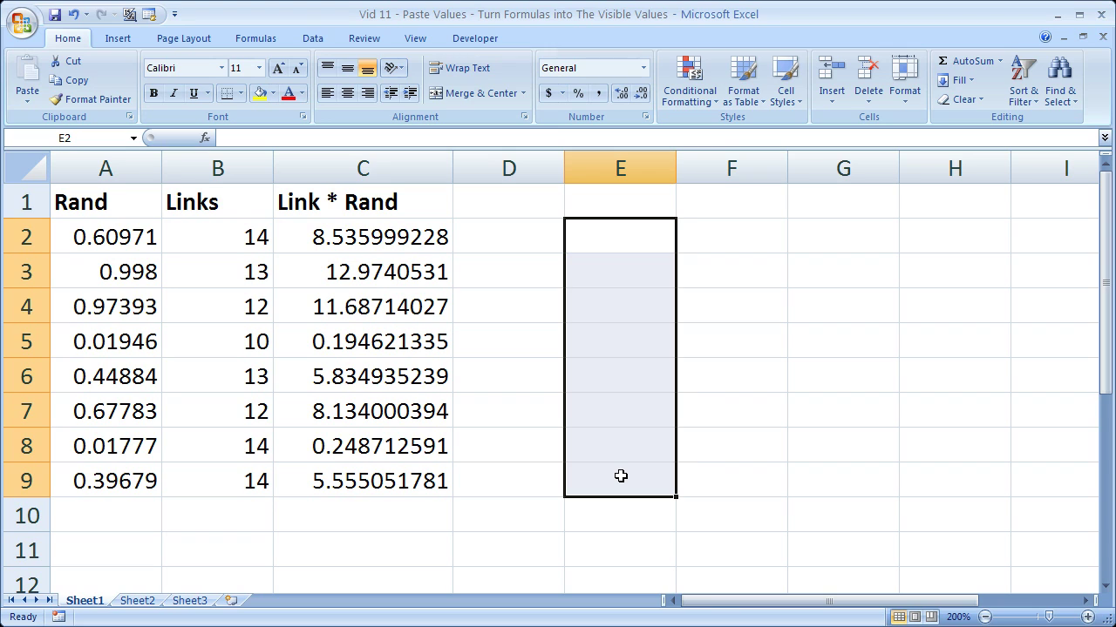
Copy the Link * Rand formulas in C2:C9 and paste them over the same cells as Values only
left_click_drag(387, 239, 371, 490)
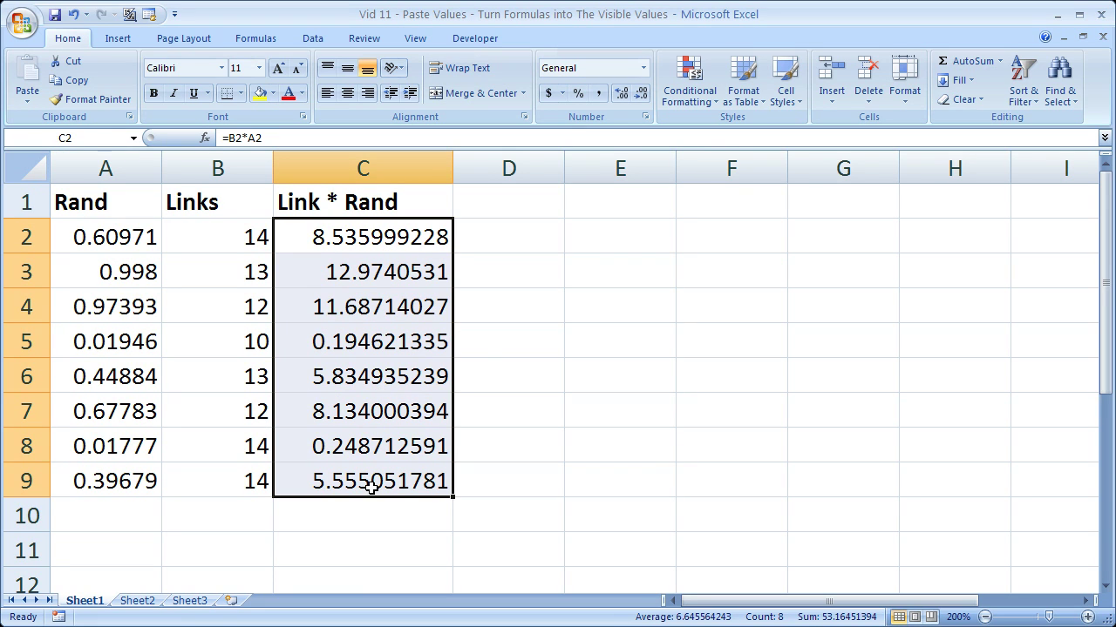
left_click(643, 239)
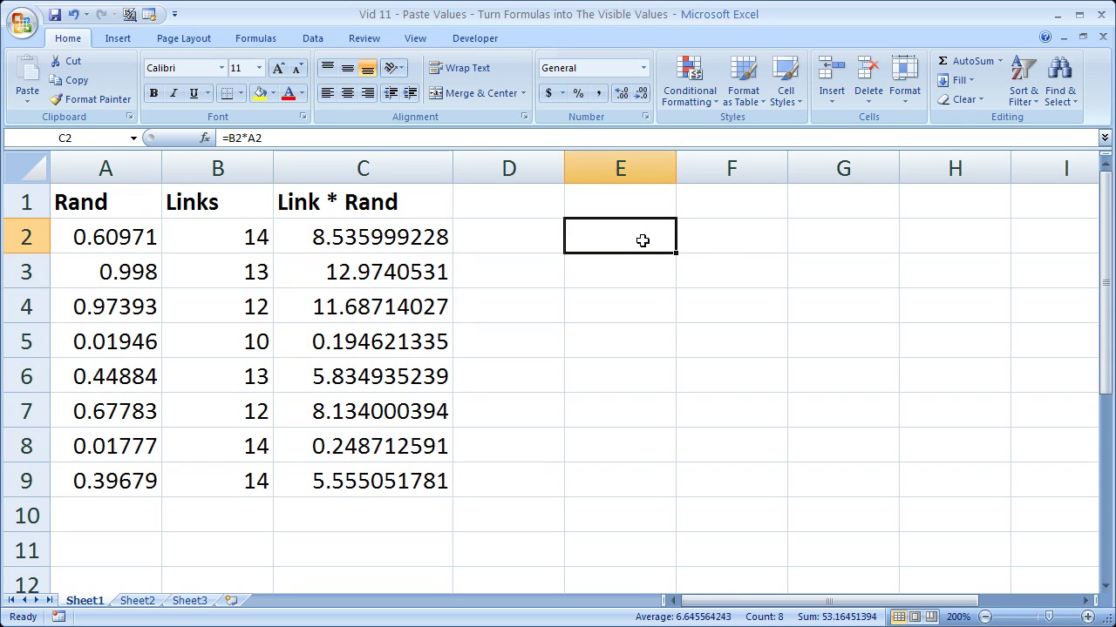
left_click_drag(397, 240, 375, 484)
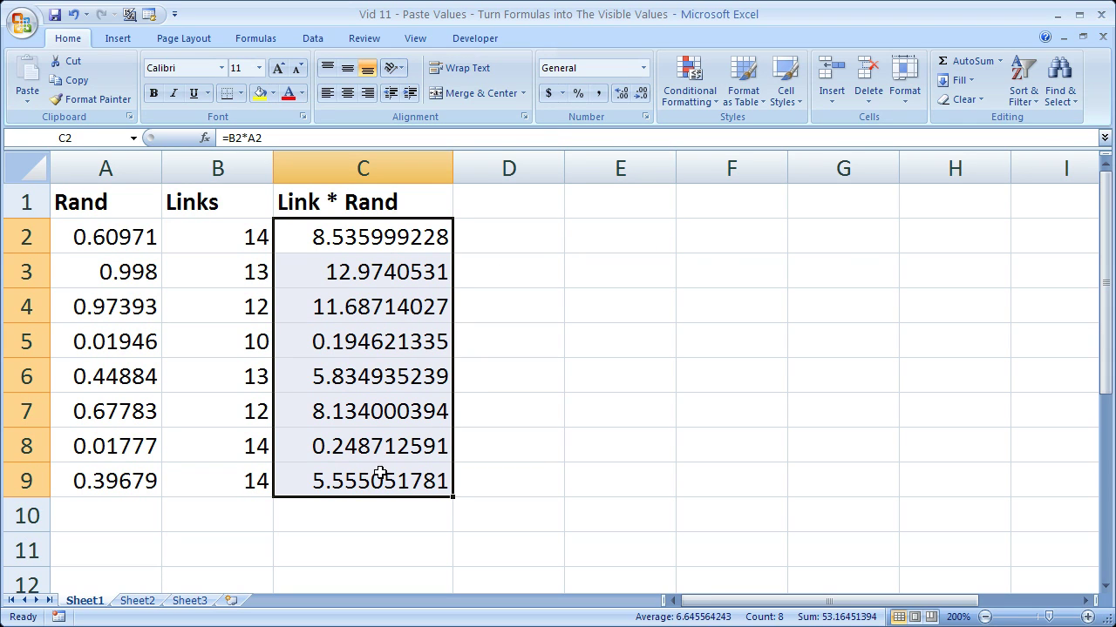
right_click(367, 283)
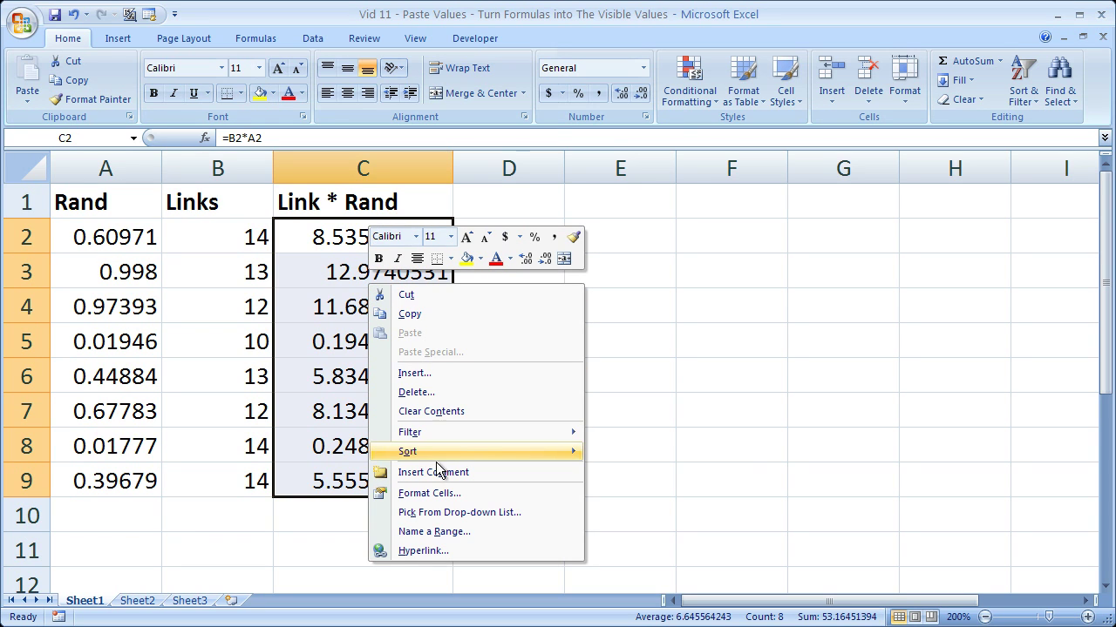
left_click(434, 315)
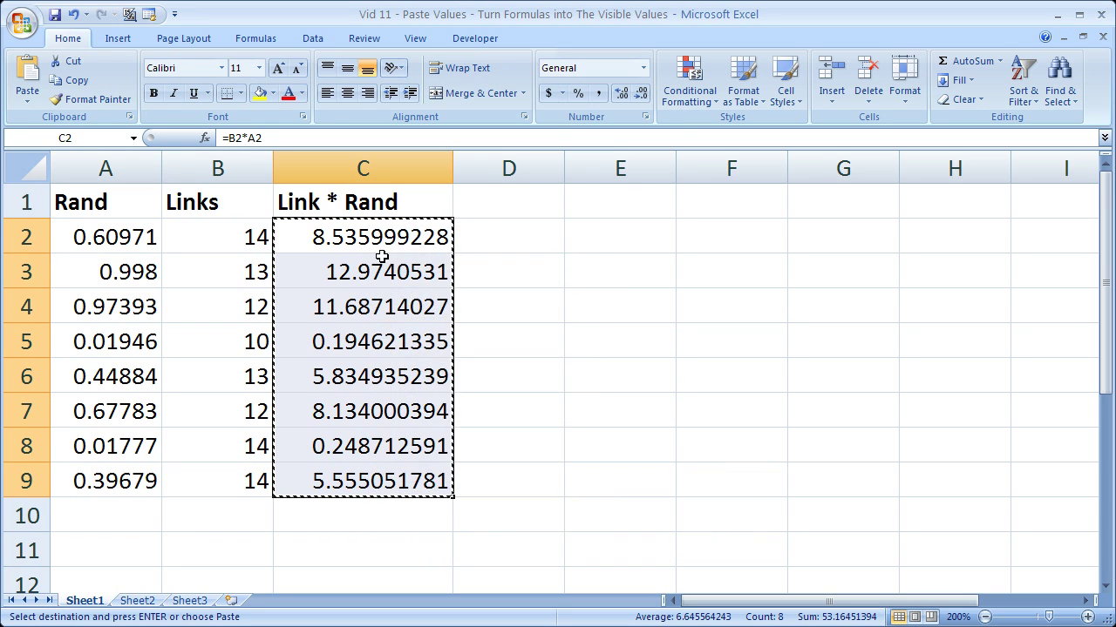
right_click(384, 262)
left_click(445, 326)
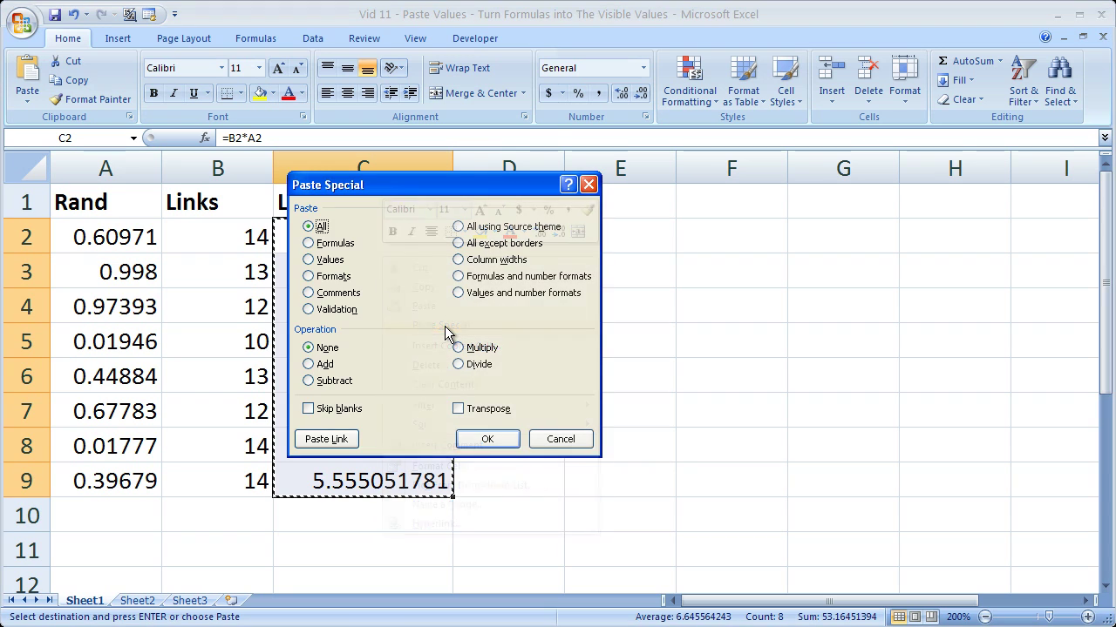
left_click(310, 259)
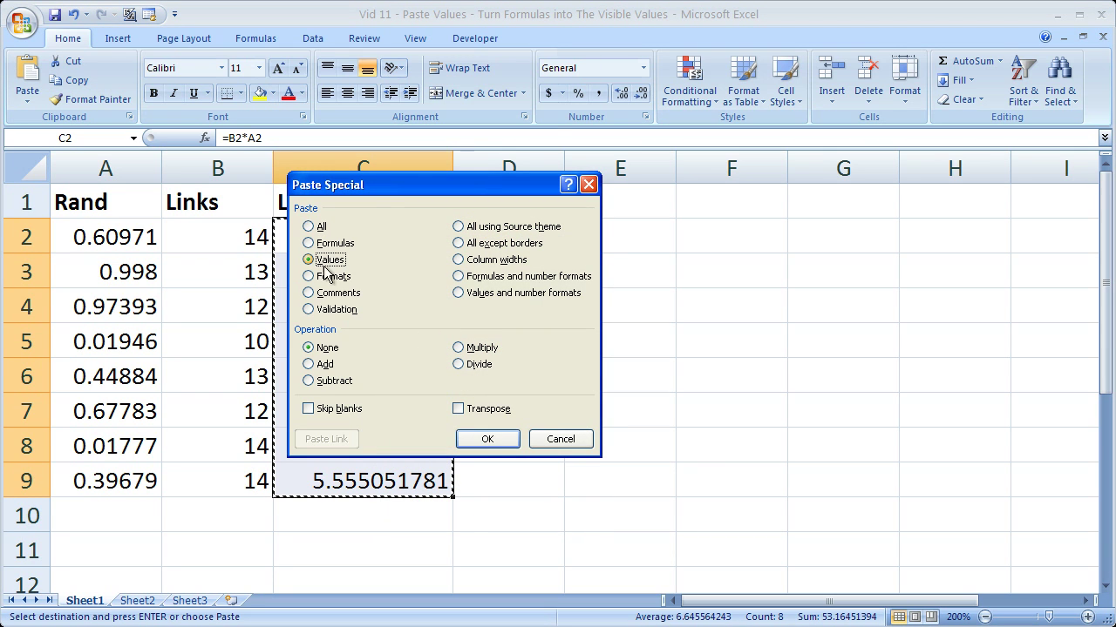
left_click(487, 439)
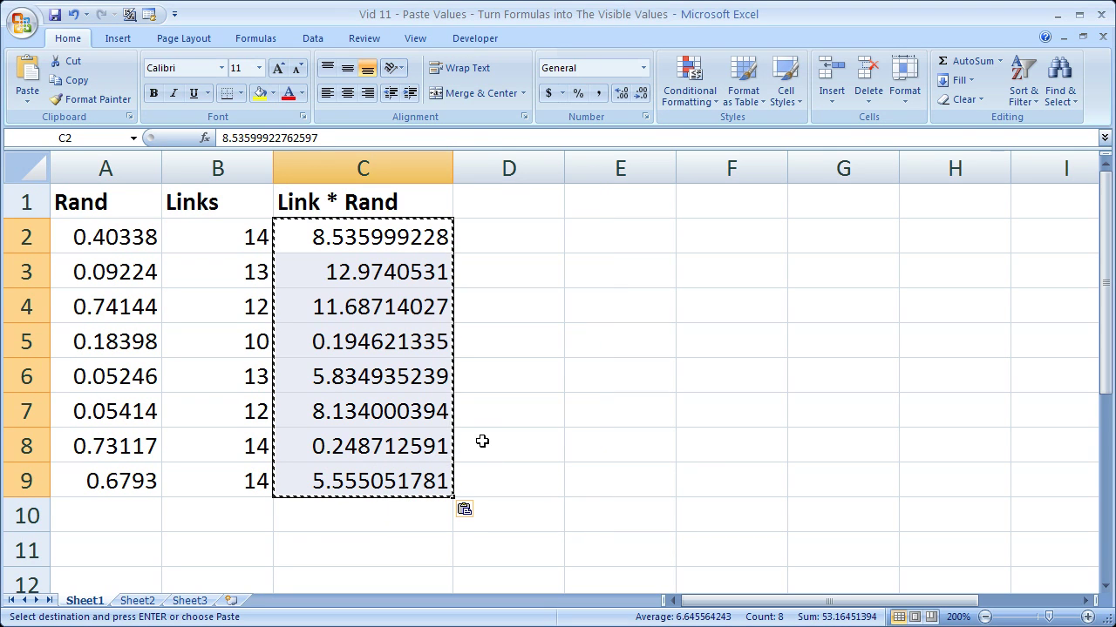
Examine the contents of the converted Link * Rand cells, moving down from C2 and back up to it, and clear the copy marquee
left_click(411, 238)
key("Down")
key("Down")
key("Down")
key("Down")
key("Down")
key("Down")
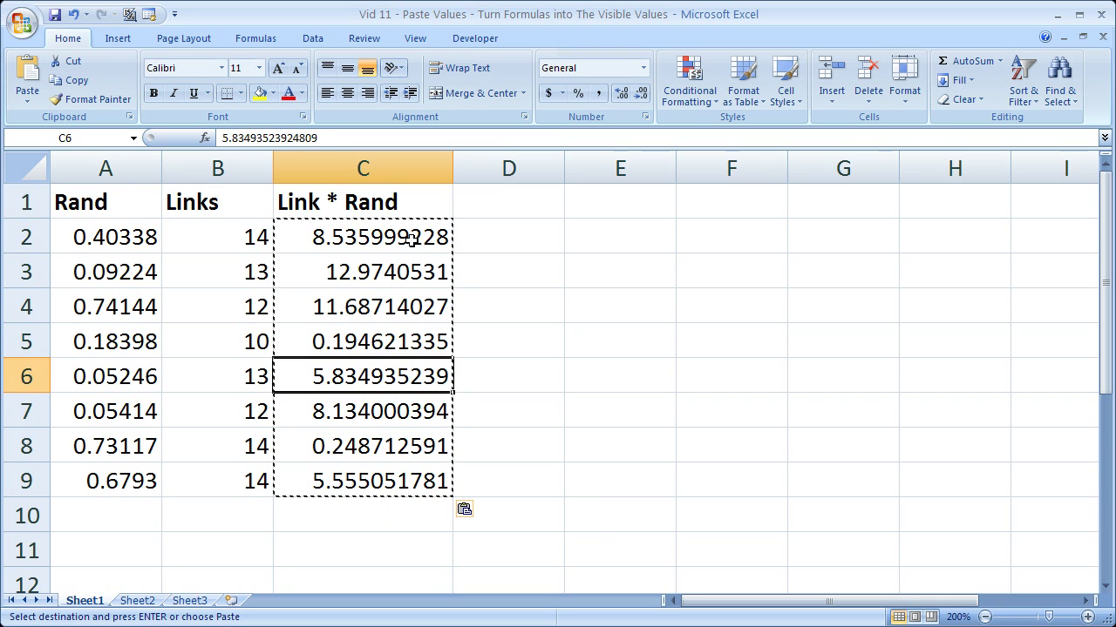
key("Down")
key("Up")
key("Up")
key("Up")
key("Up")
key("Up")
key("Up")
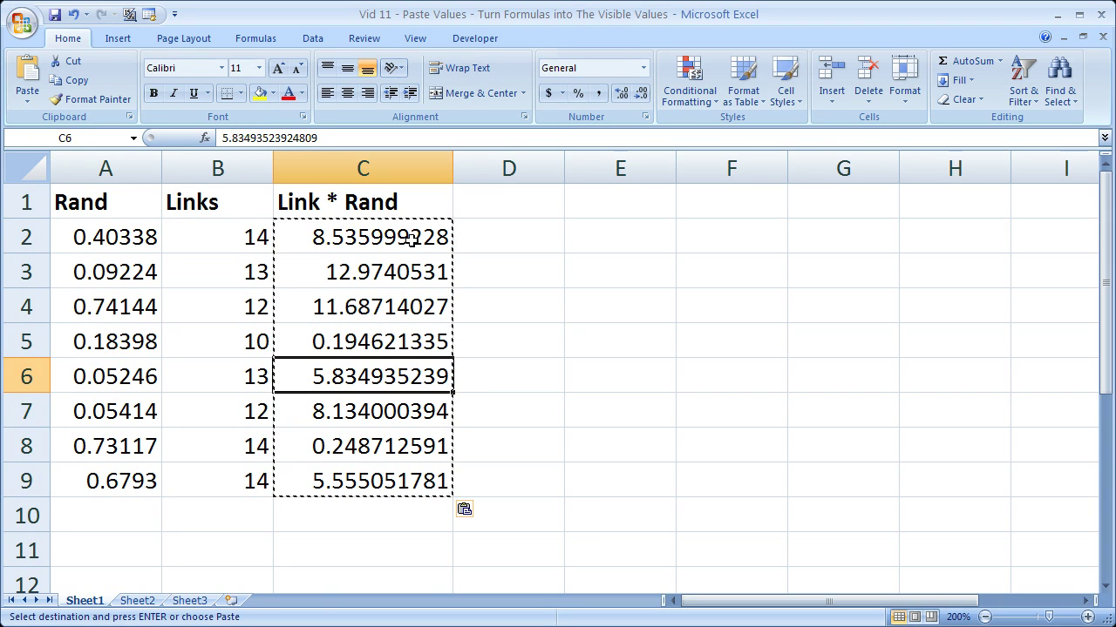
key("Up")
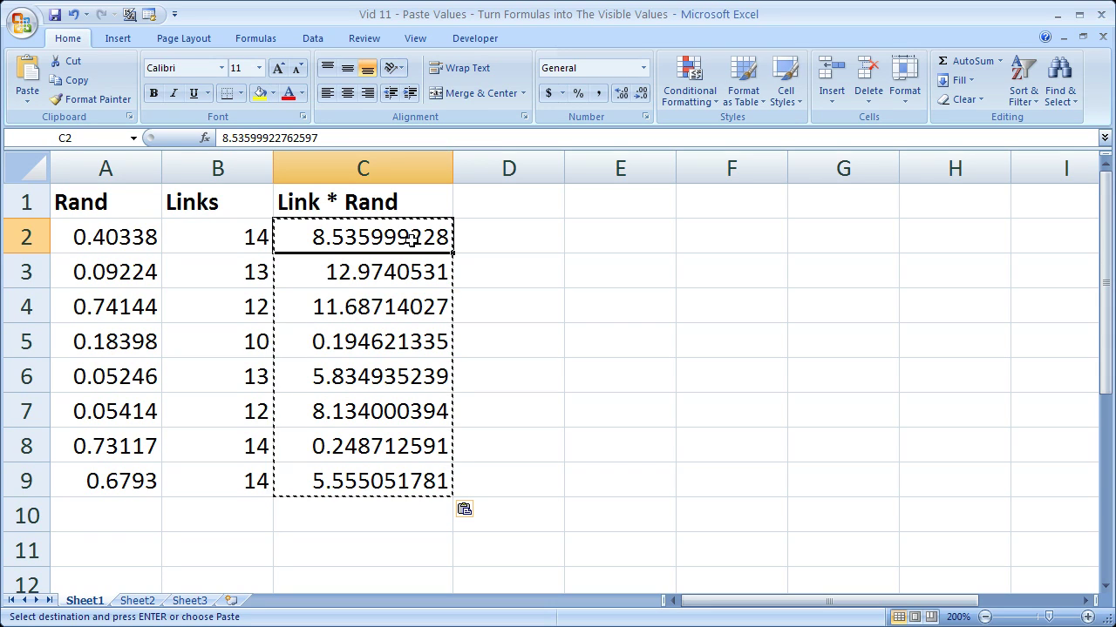
key("Escape")
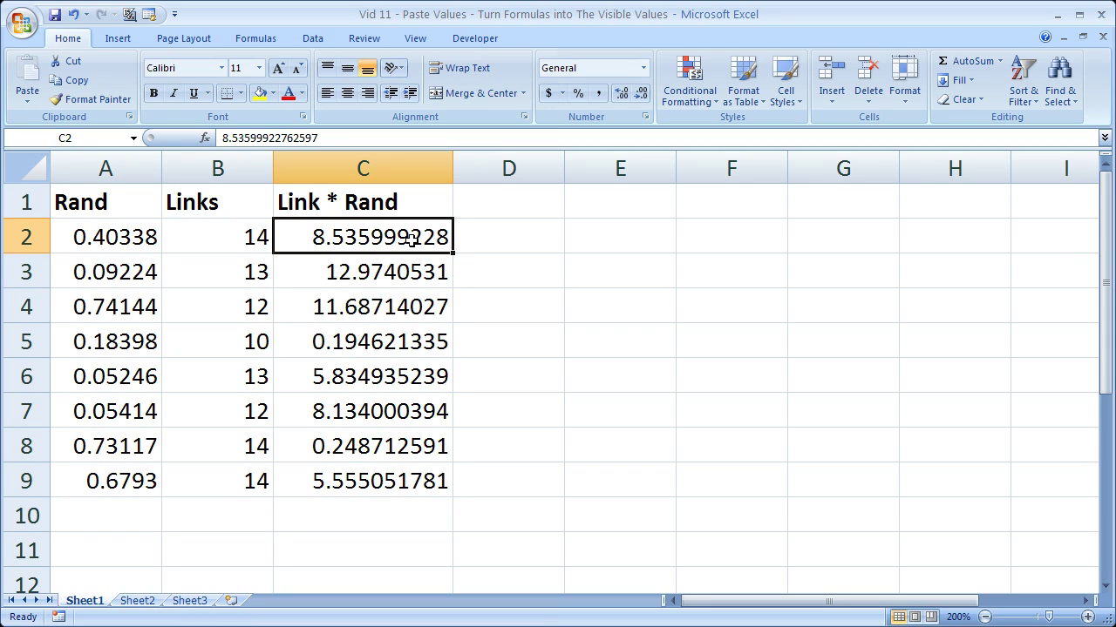
Enter "Past Values" in E2 and "Alt+E+S+V" in F2, and widen columns E and F slightly
left_click(637, 243)
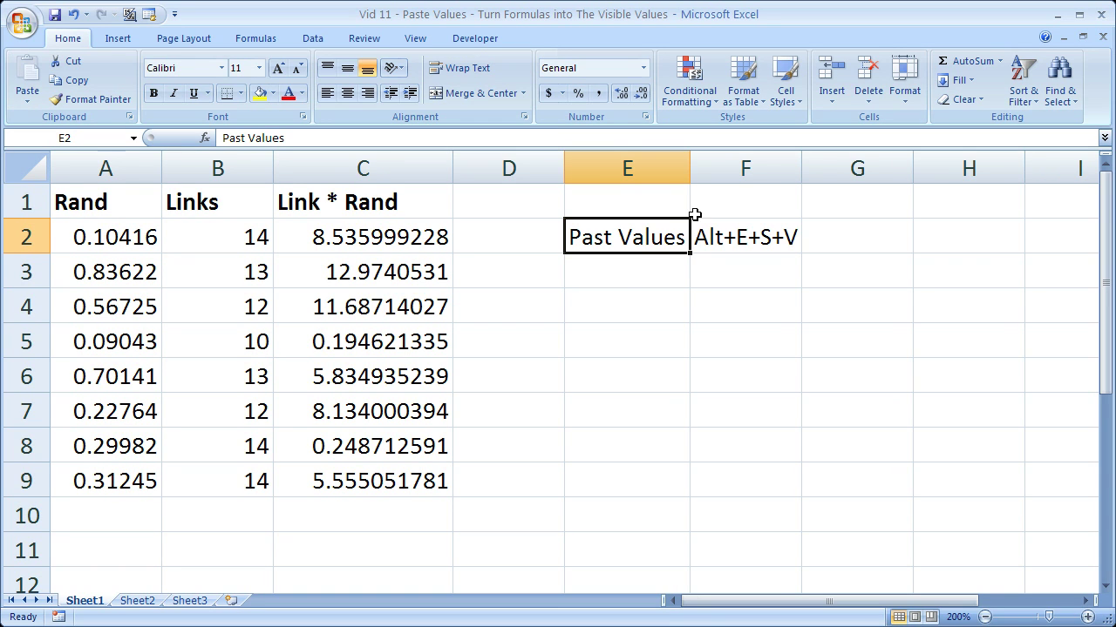
left_click(713, 229)
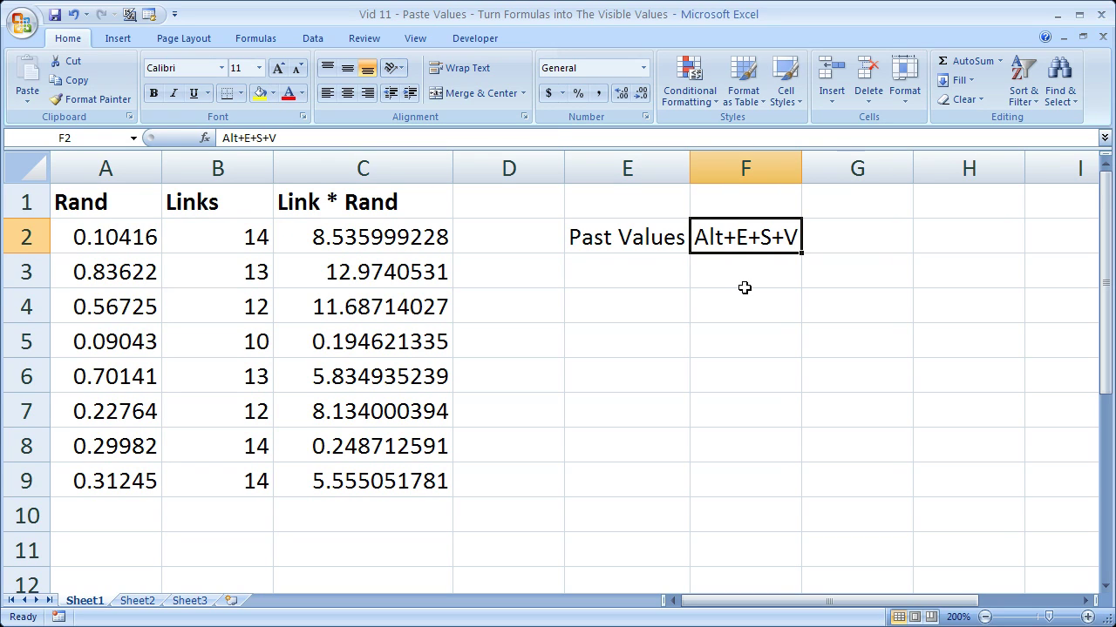
left_click_drag(689, 167, 694, 168)
left_click_drag(803, 170, 818, 171)
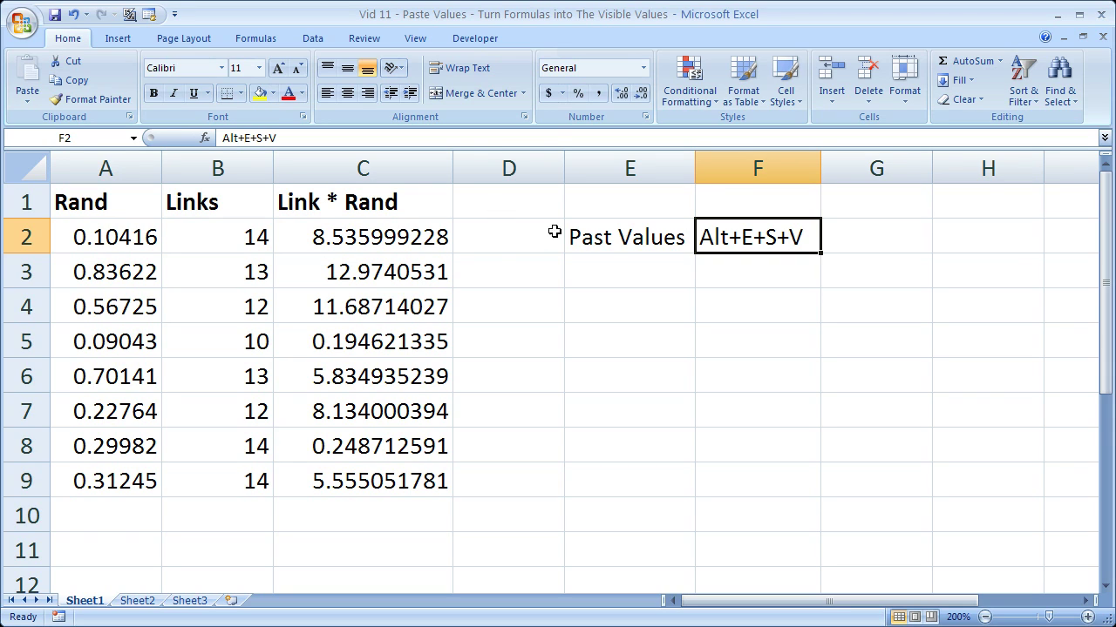
Copy the Rand and Links formulas in A2:B9 and paste them over the same cells as Values only
left_click(101, 237)
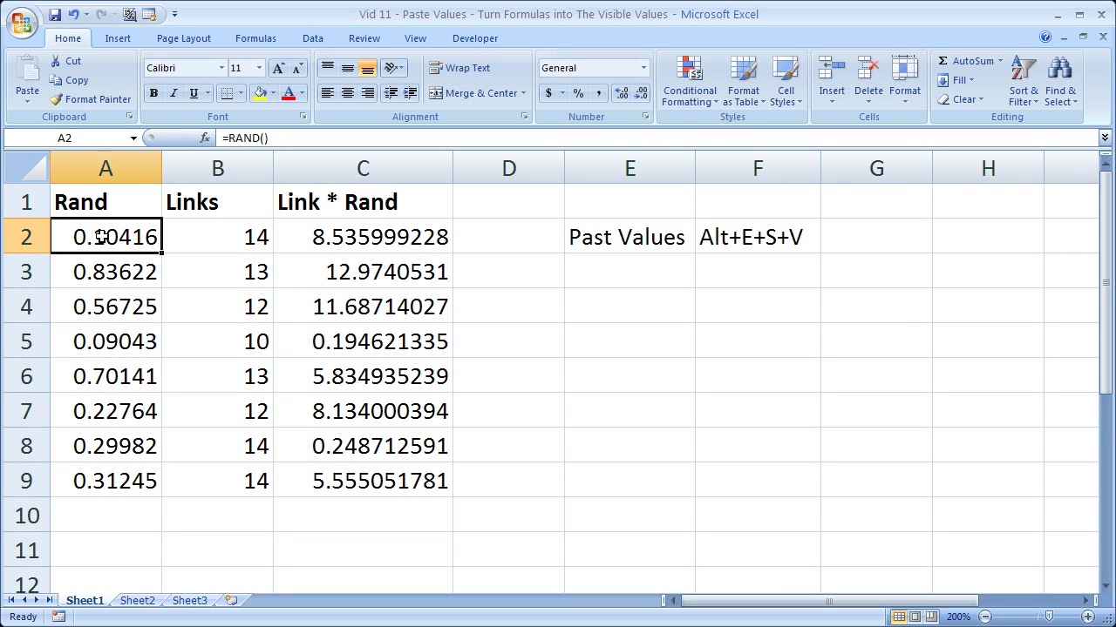
left_click_drag(110, 241, 220, 479)
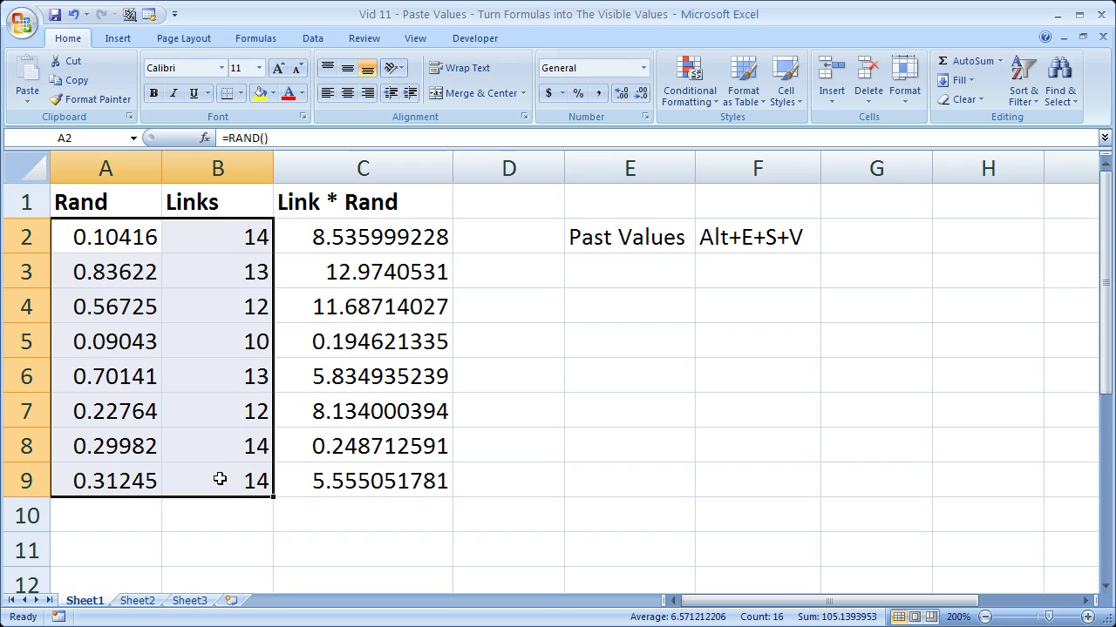
key("ctrl+c")
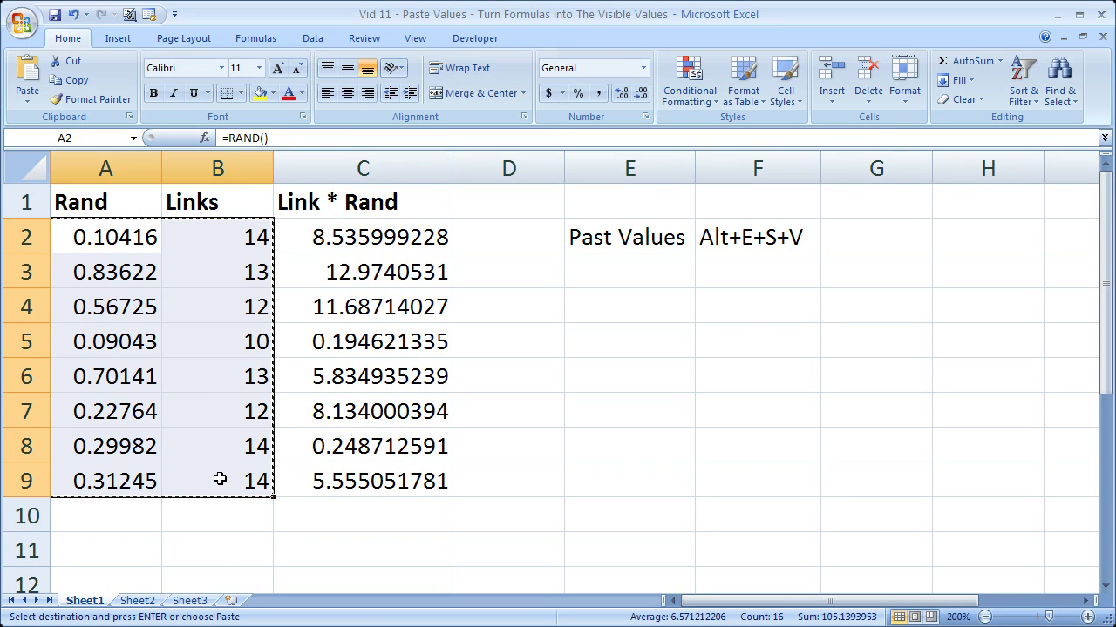
key("alt+e")
key("s")
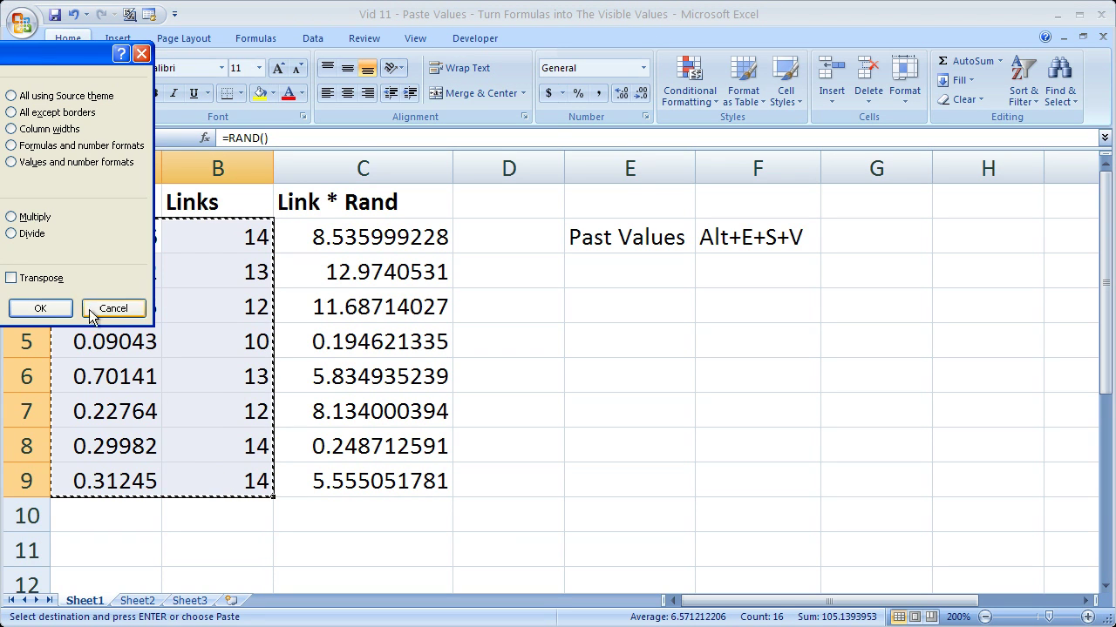
left_click_drag(41, 62, 568, 184)
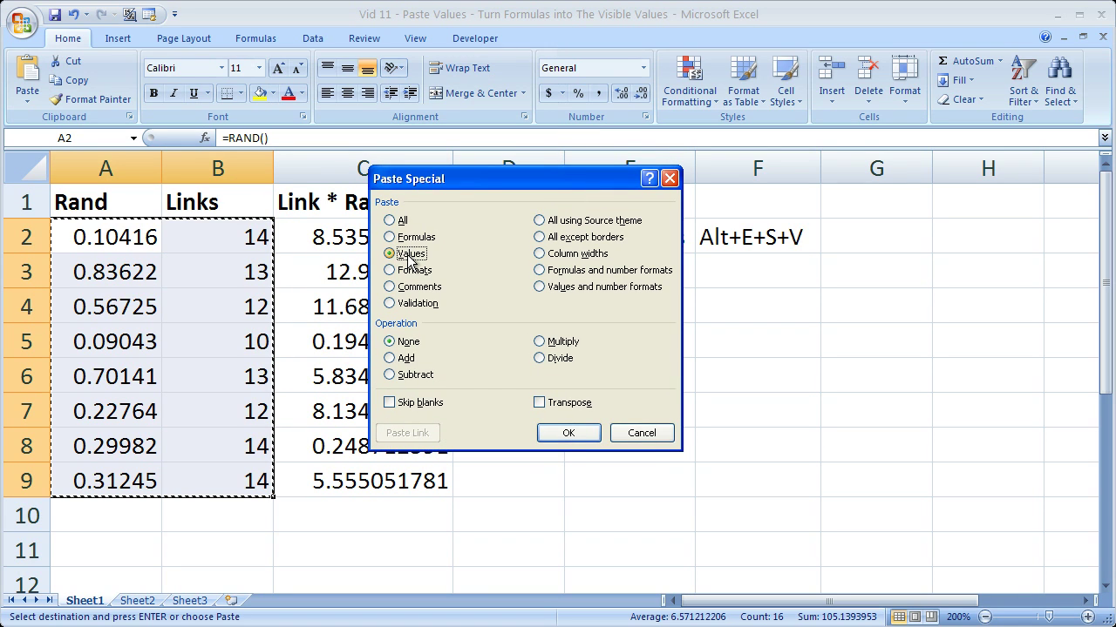
key("Return")
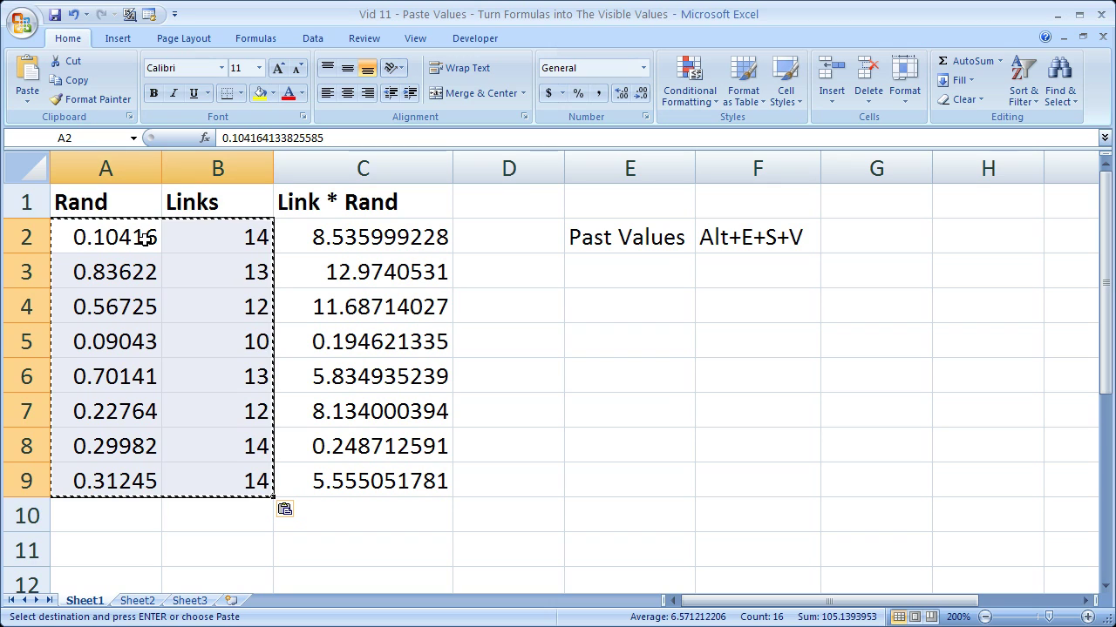
Examine the contents of the converted Rand and Links cells between rows 2 and 7, clear the copy marquee, and select E4
left_click(145, 239)
key("Right")
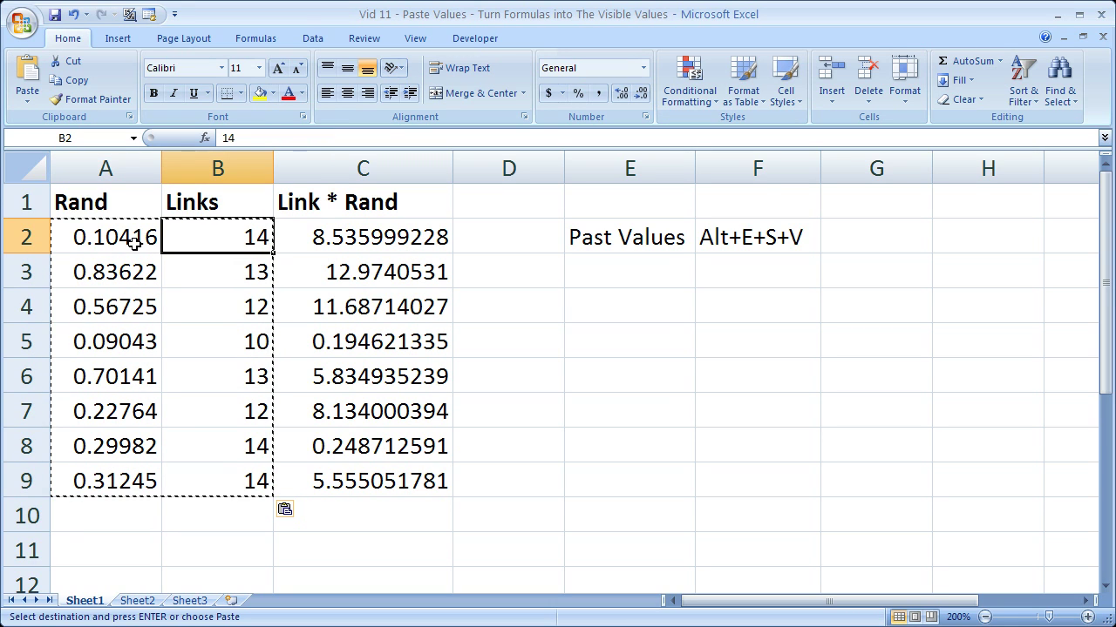
key("Down")
key("Down")
key("Down")
key("Down")
key("Down")
key("Left")
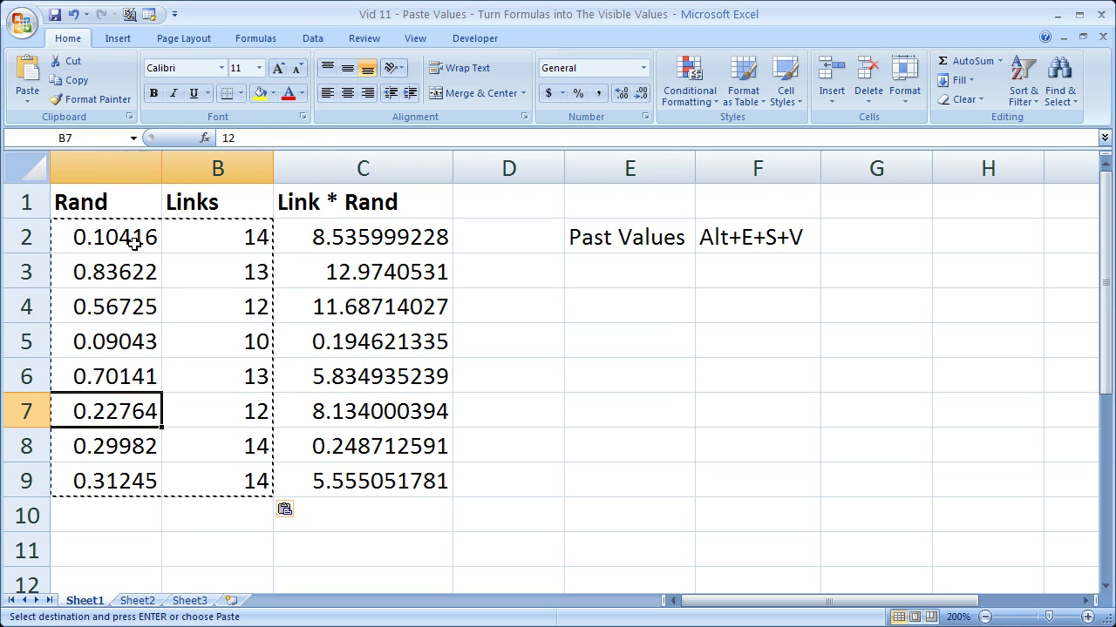
key("Up")
key("Up")
key("Right")
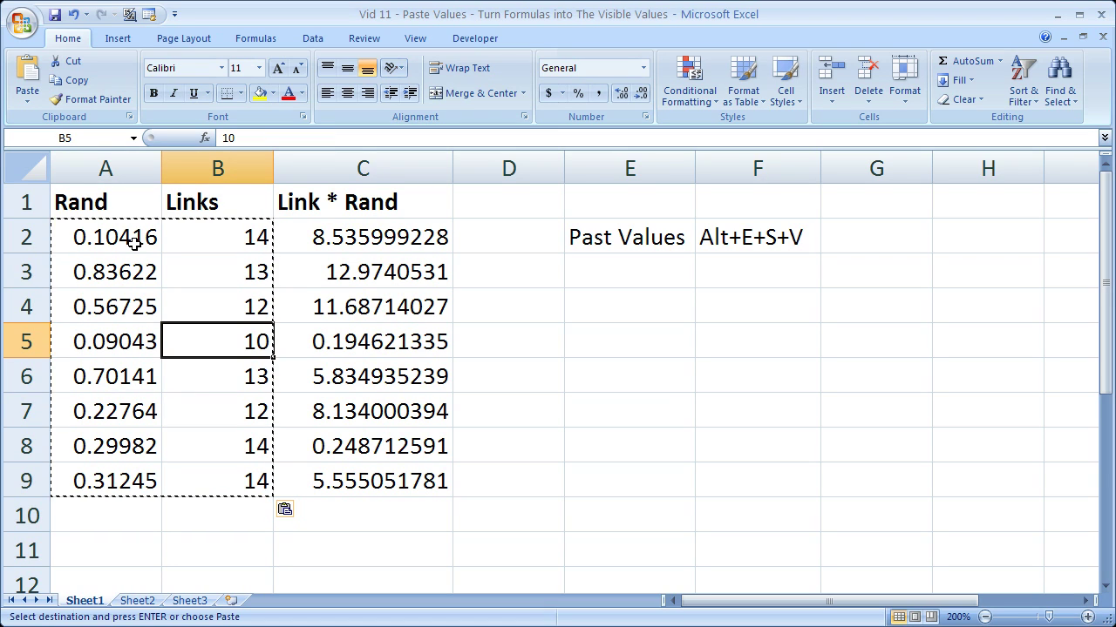
key("Escape")
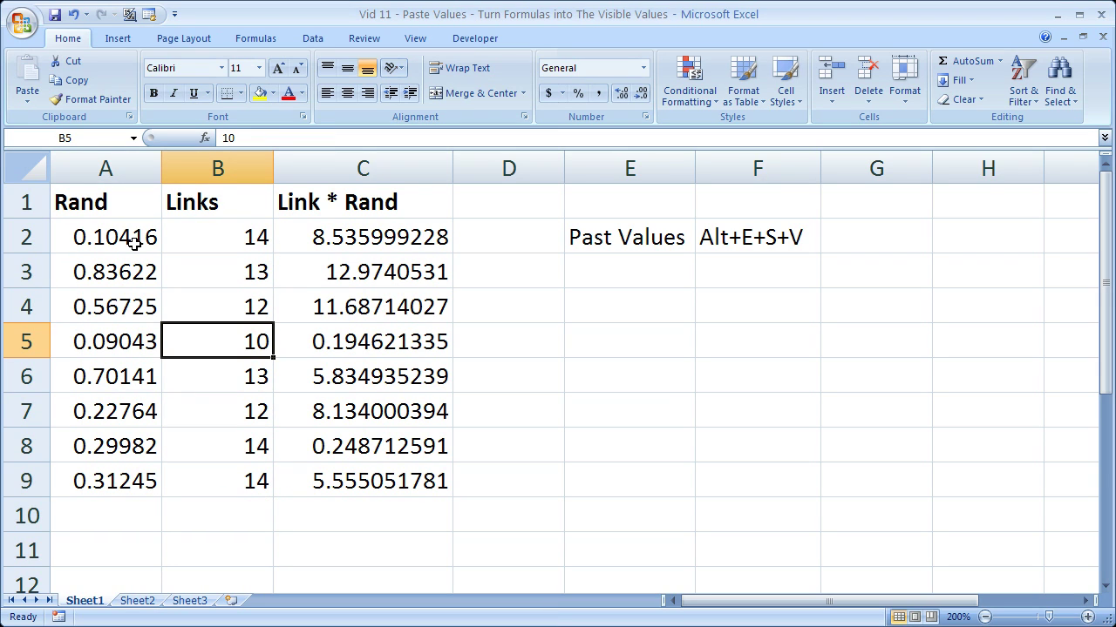
left_click(599, 309)
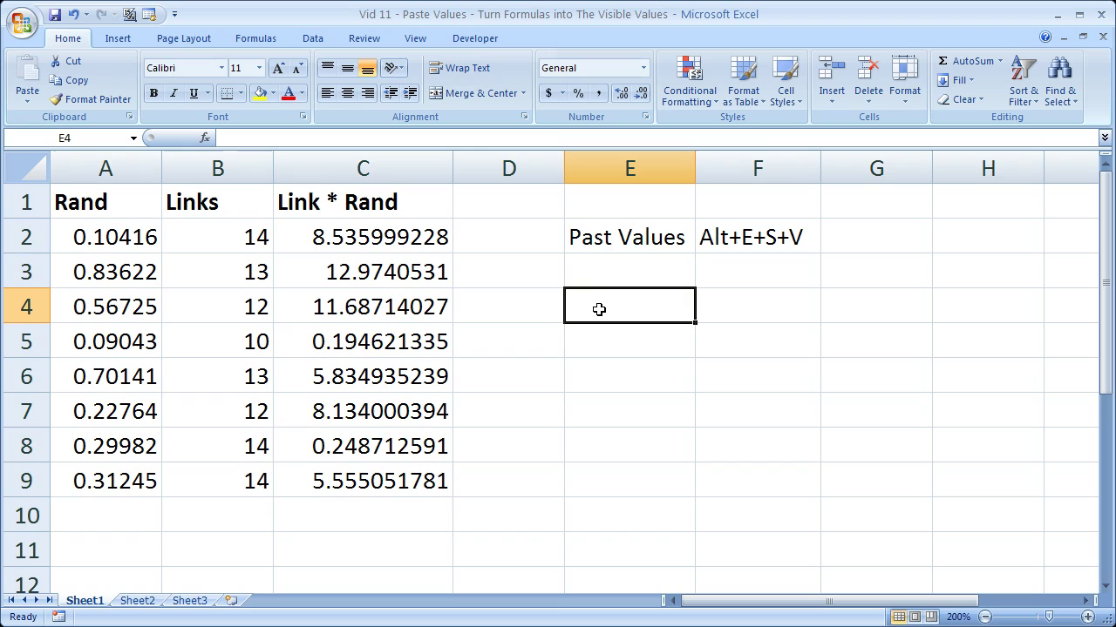